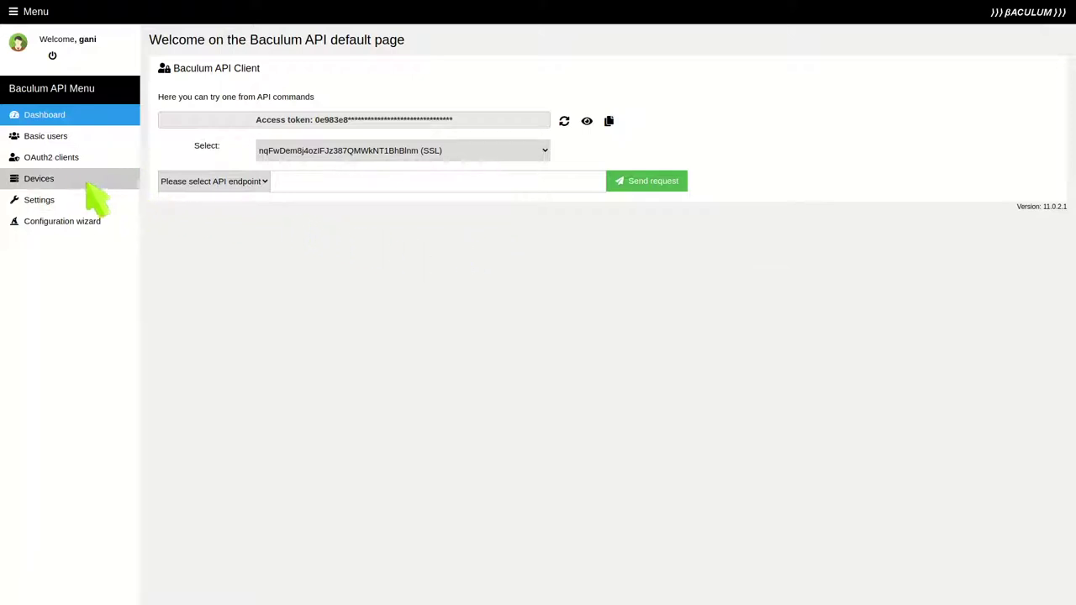
Step: Add the QUANTUM-drive1 device to the API's device list by copying its settings from the Bacula SD config
left_click(55, 179)
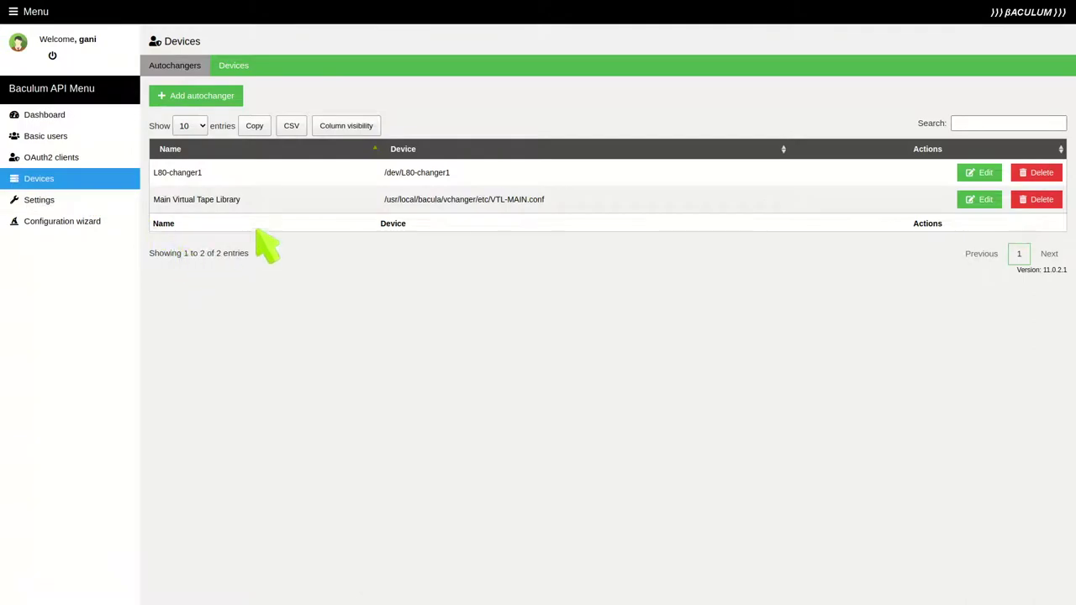
left_click(234, 67)
left_click(200, 95)
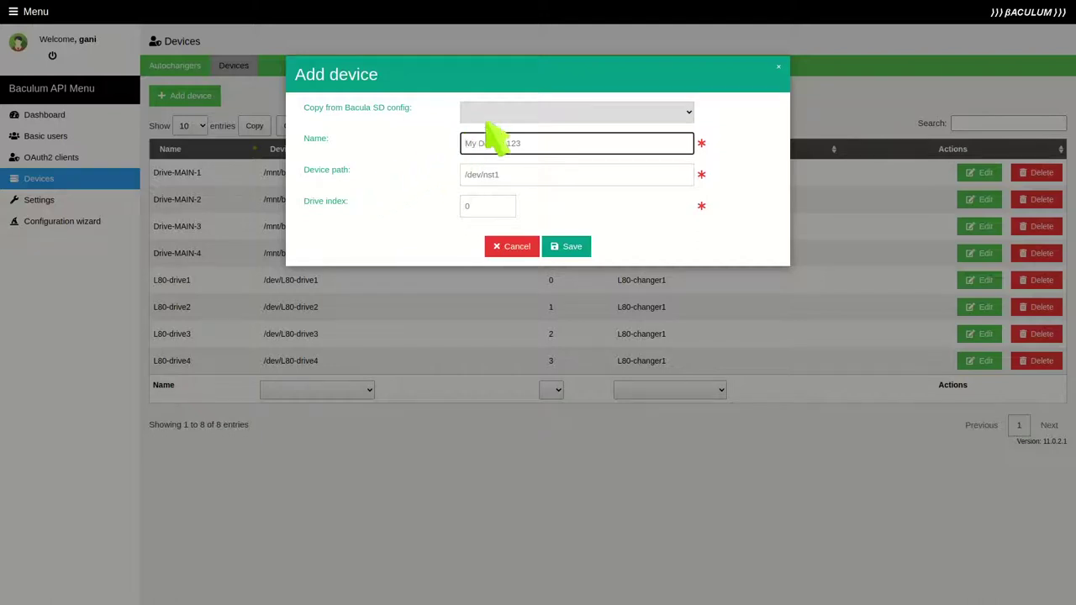
left_click(515, 110)
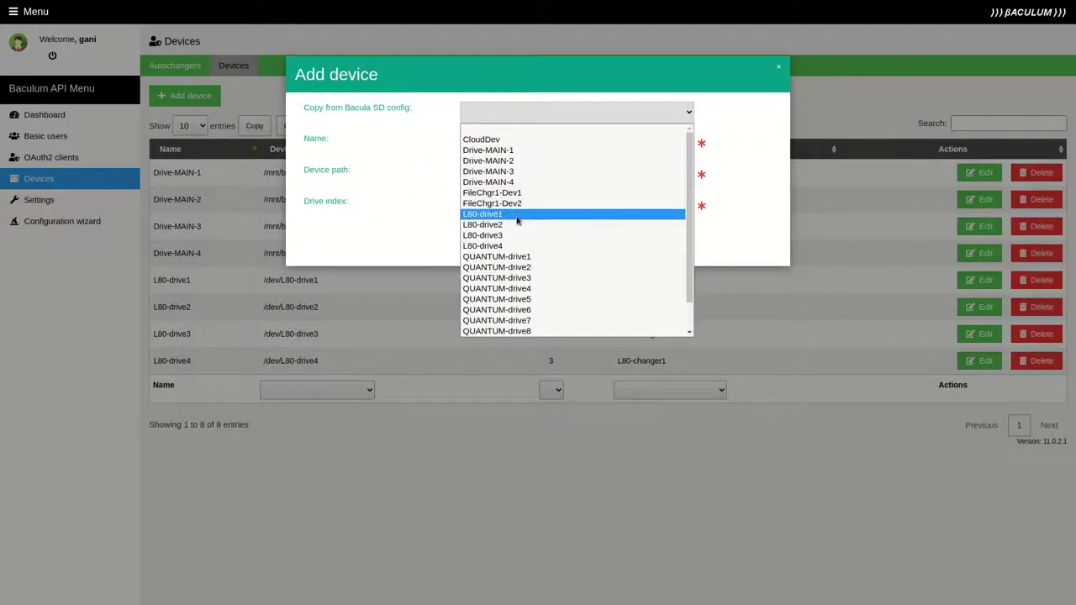
left_click(514, 259)
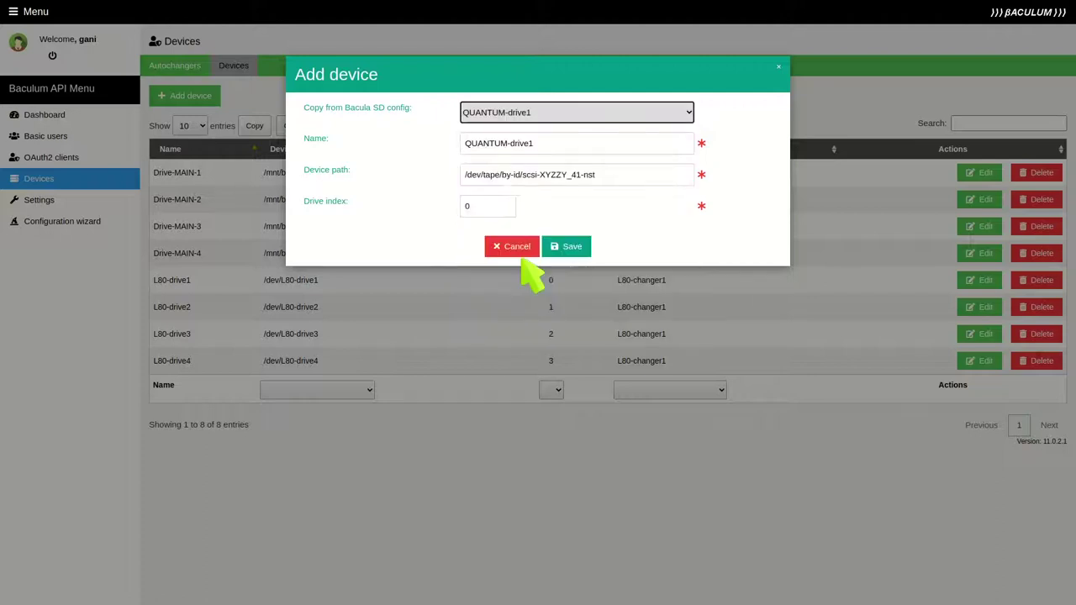
left_click(565, 248)
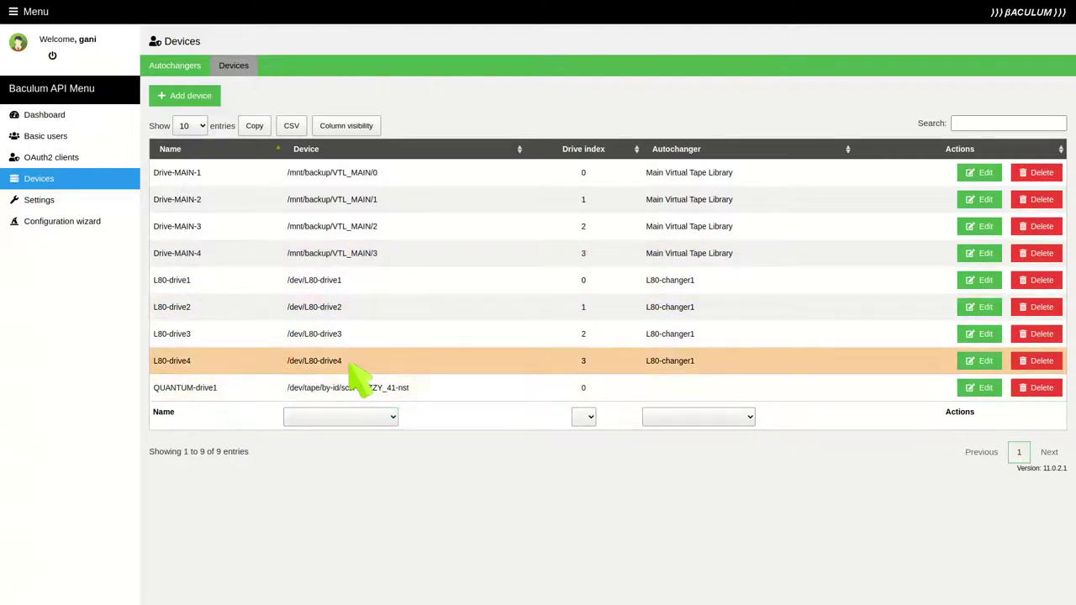
Step: Add a second tape drive device by copying the QUANTUM-drive2 settings from the Bacula SD config, and save it
left_click(210, 97)
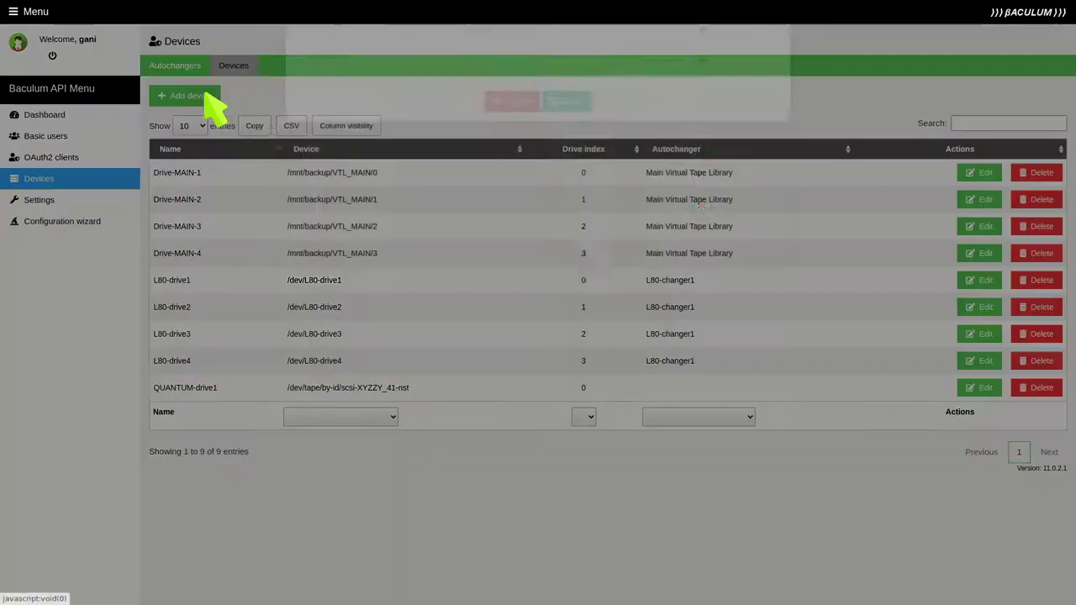
left_click(515, 113)
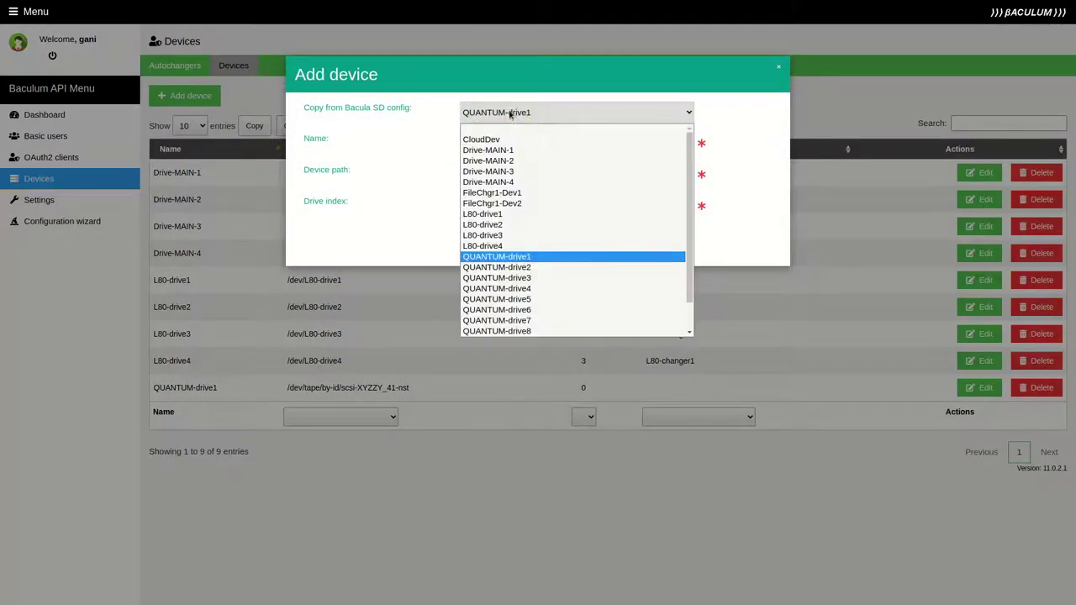
left_click(498, 266)
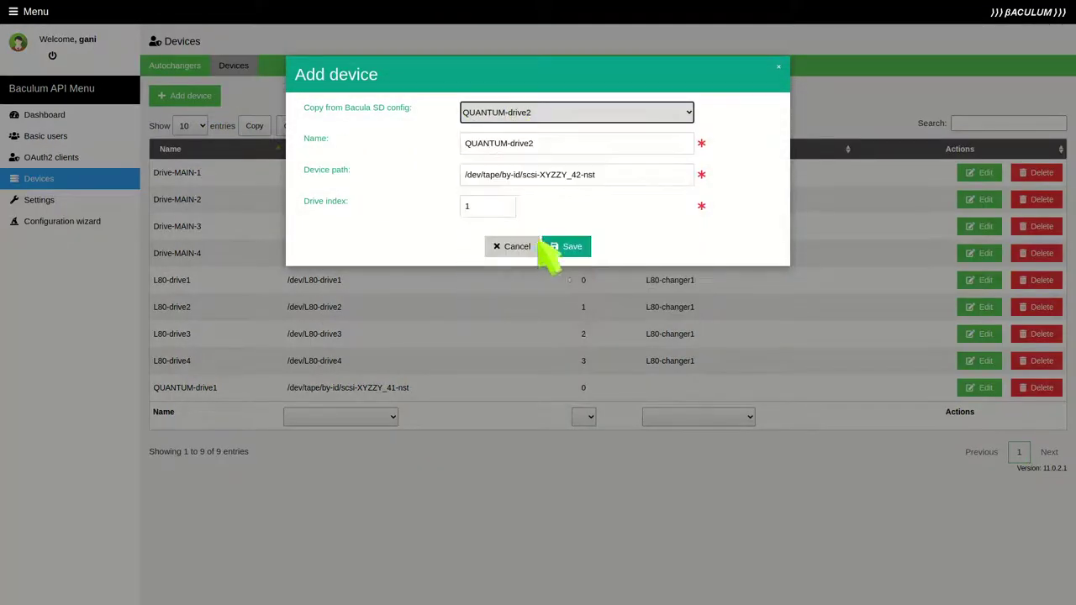
left_click(570, 250)
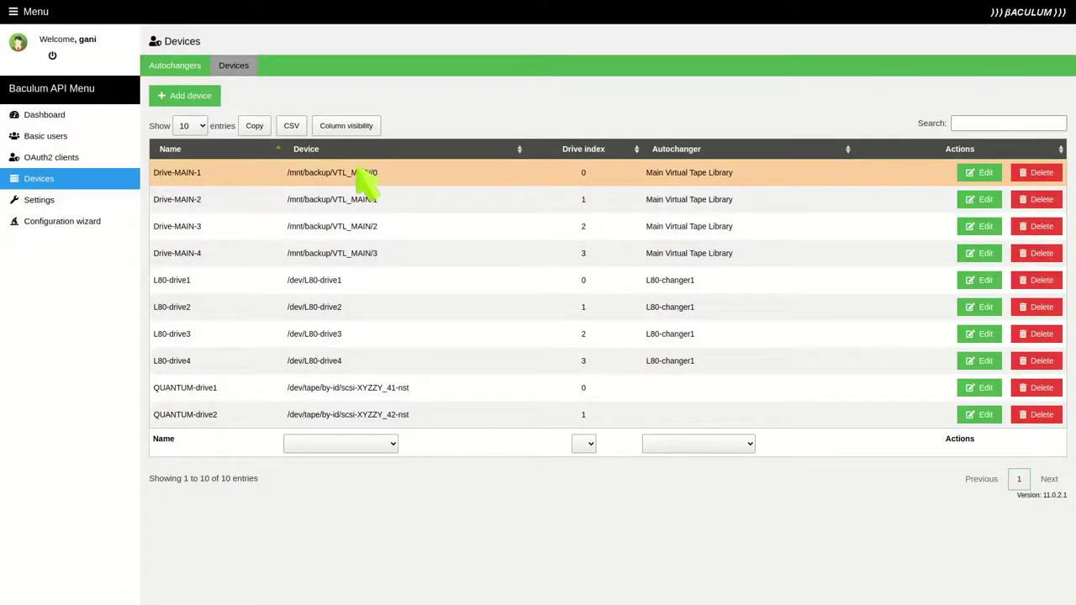
Step: Add the third tape drive device, QUANTUM-drive3, with the settings copied from the Bacula SD config
left_click(183, 95)
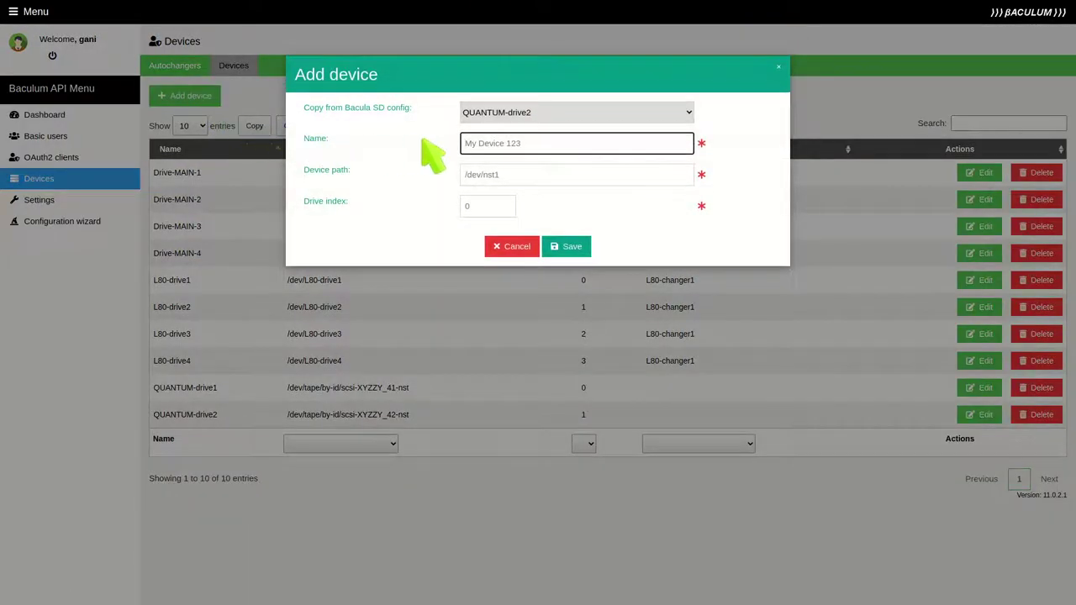
left_click(510, 112)
left_click(526, 278)
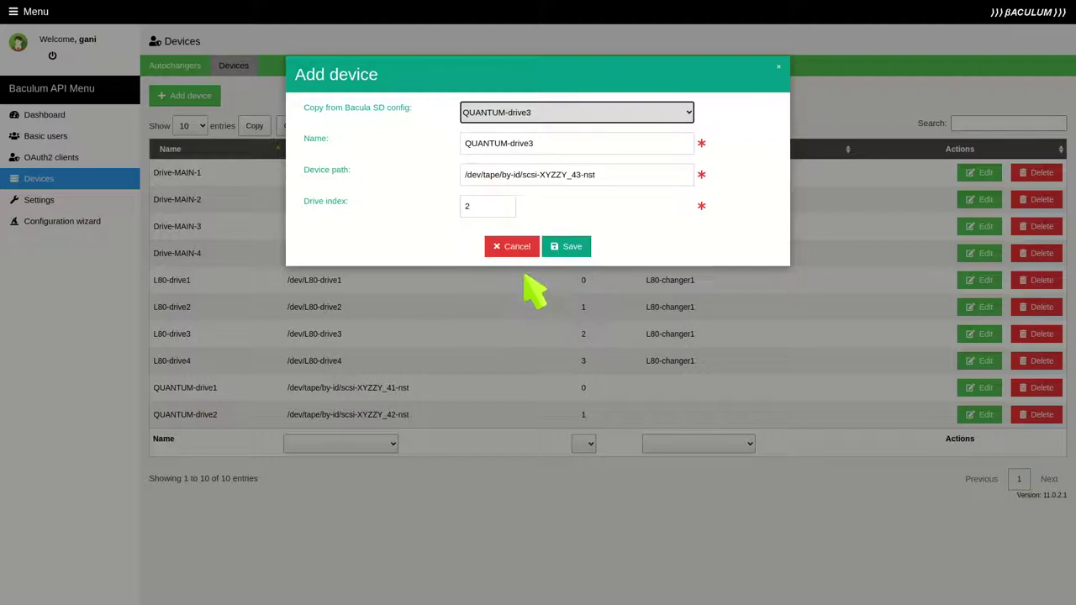
left_click(570, 250)
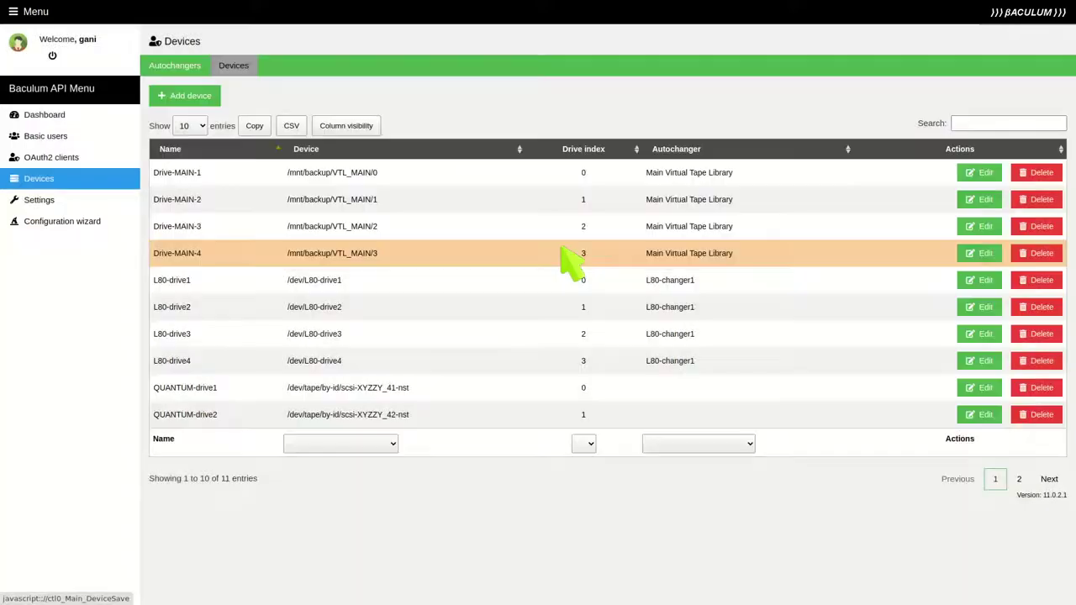
Step: Add the fourth tape drive device, QUANTUM-drive4, with the settings copied from the Bacula SD config
left_click(206, 97)
left_click(480, 112)
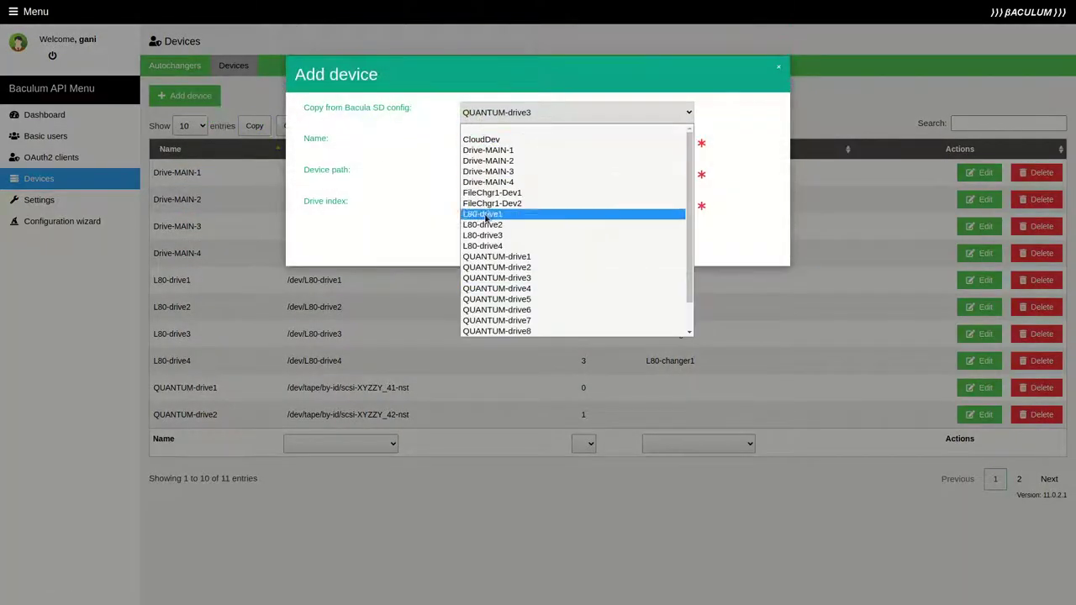
left_click(497, 288)
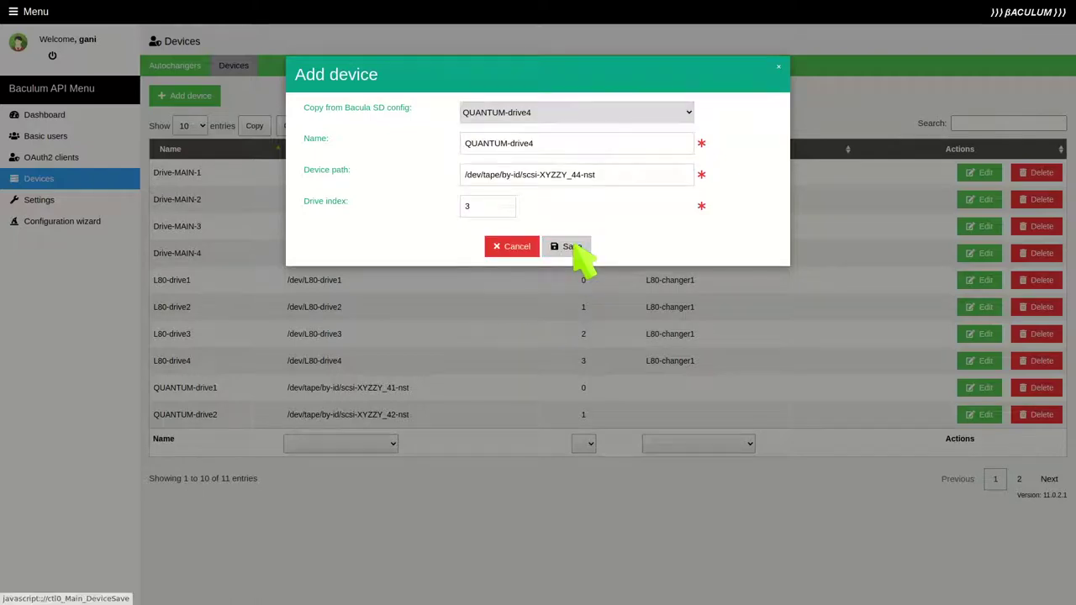
left_click(574, 251)
Step: Add the fifth tape drive device, QUANTUM-drive5, with the settings copied from the Bacula SD config
left_click(211, 97)
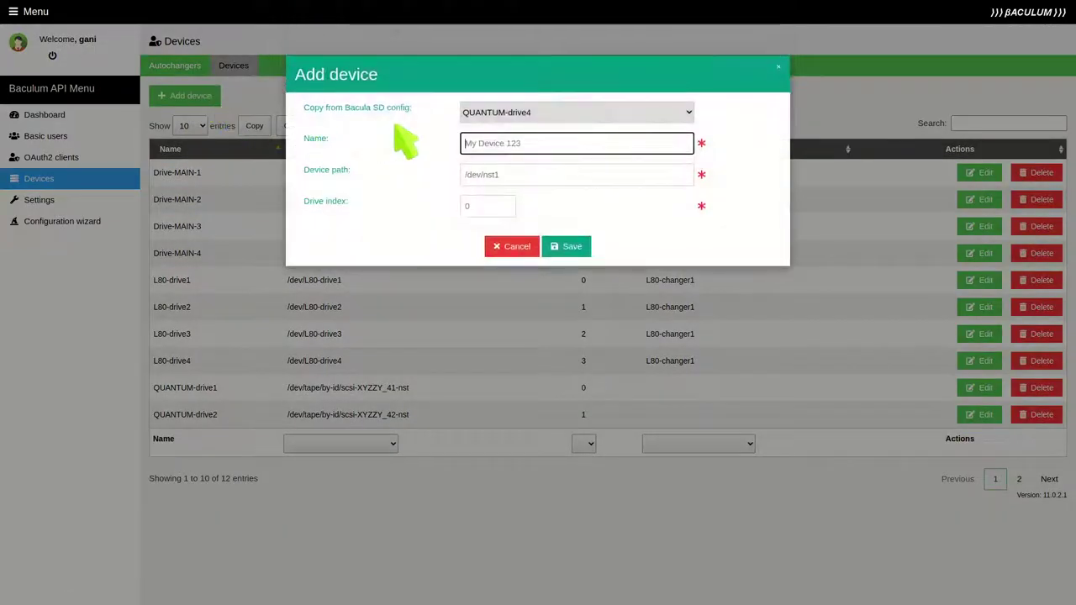
left_click(497, 114)
left_click(513, 301)
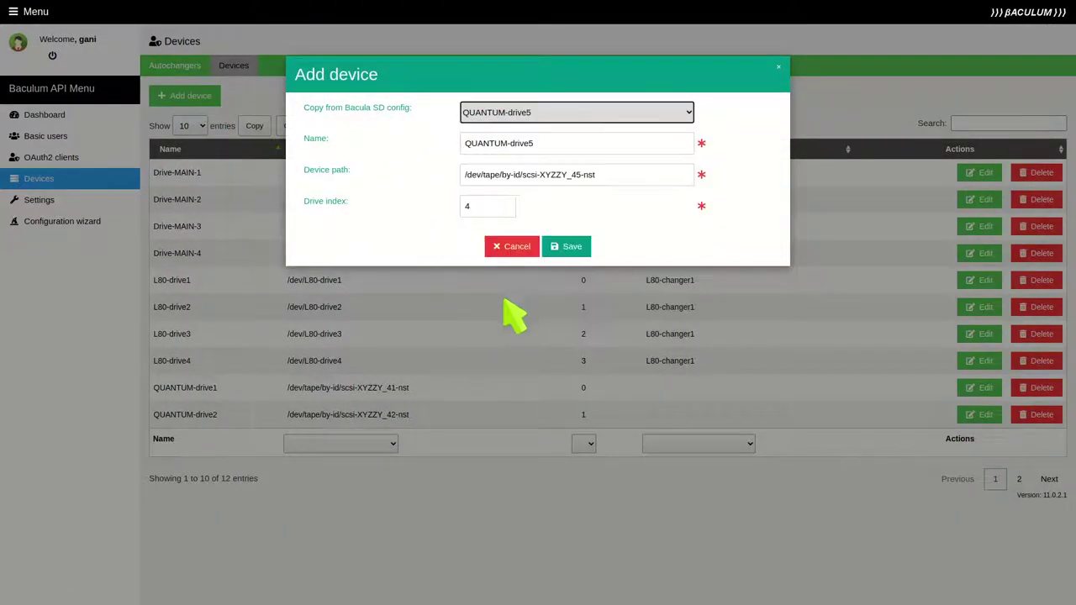
left_click(568, 251)
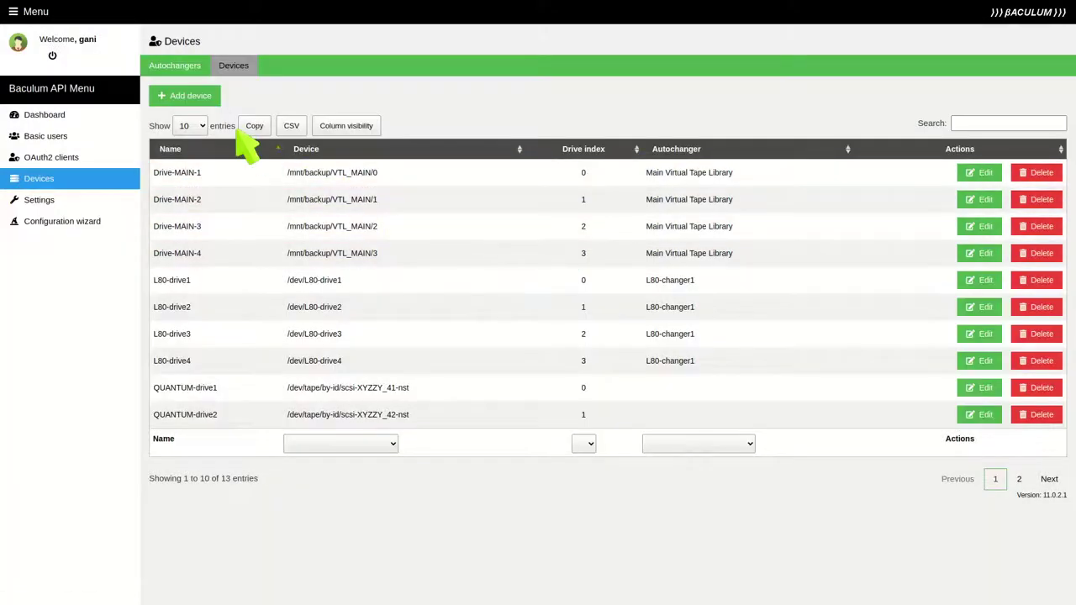
Step: Add the sixth tape drive device, QUANTUM-drive6, with the settings copied from the Bacula SD config
left_click(201, 96)
left_click(488, 114)
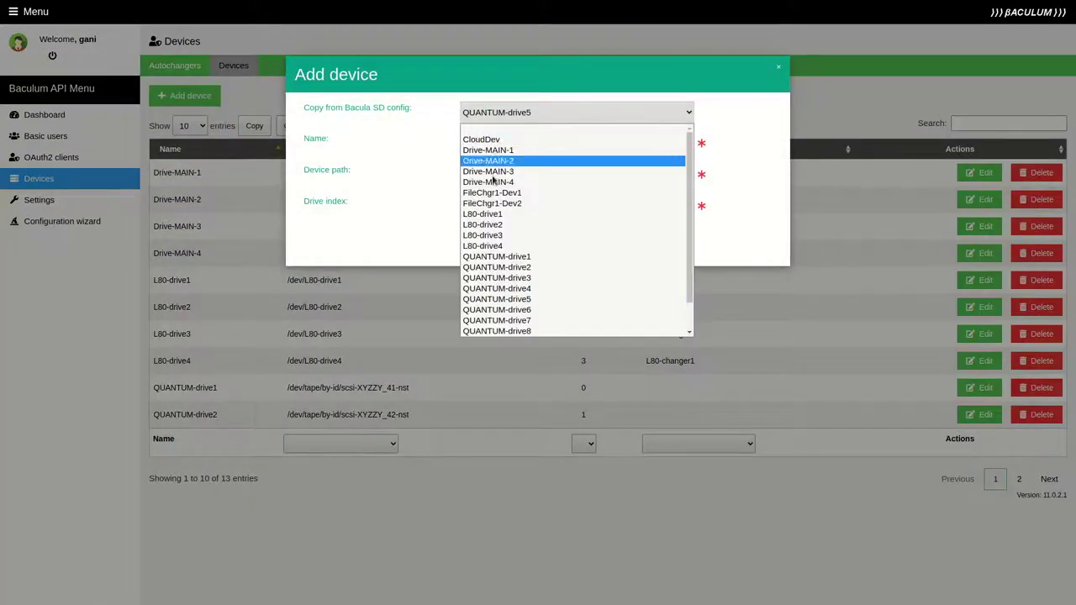
left_click(508, 308)
left_click(569, 249)
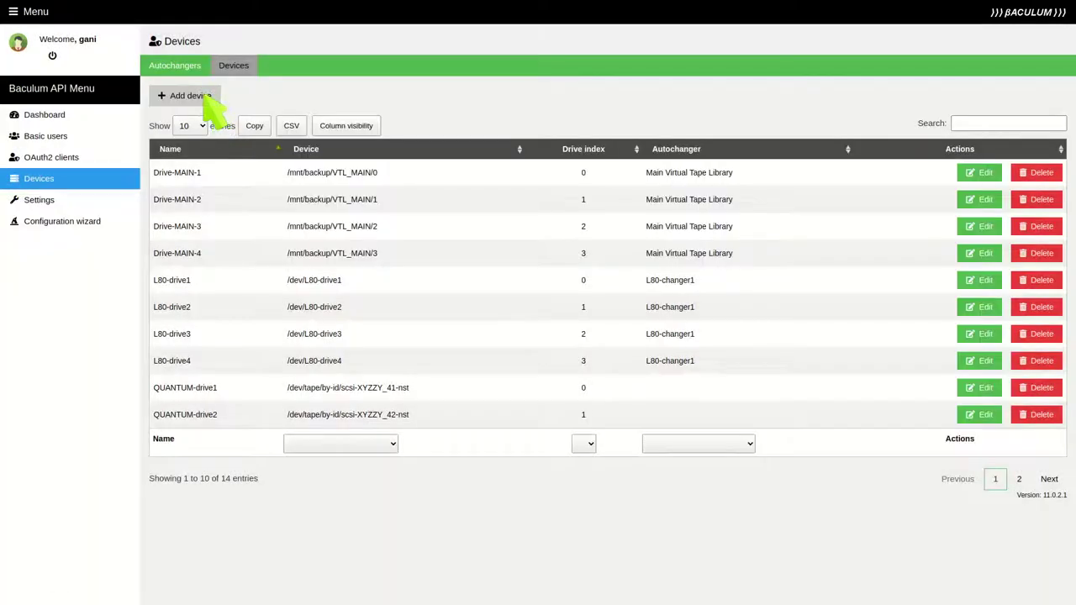
Step: Add the seventh tape drive device, QUANTUM-drive7, with the settings copied from the Bacula SD config
left_click(202, 98)
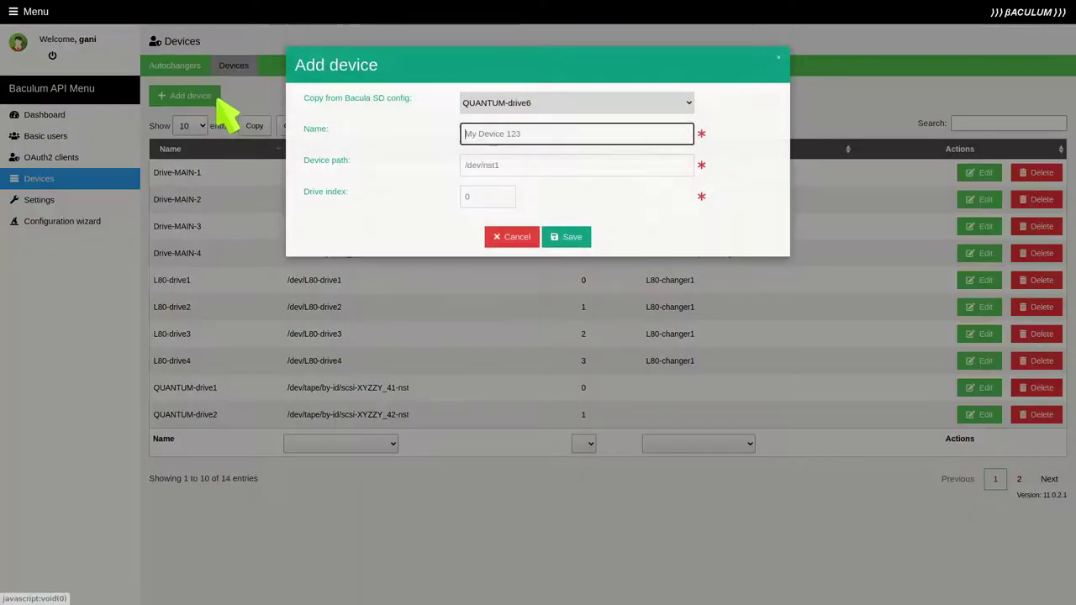
left_click(493, 112)
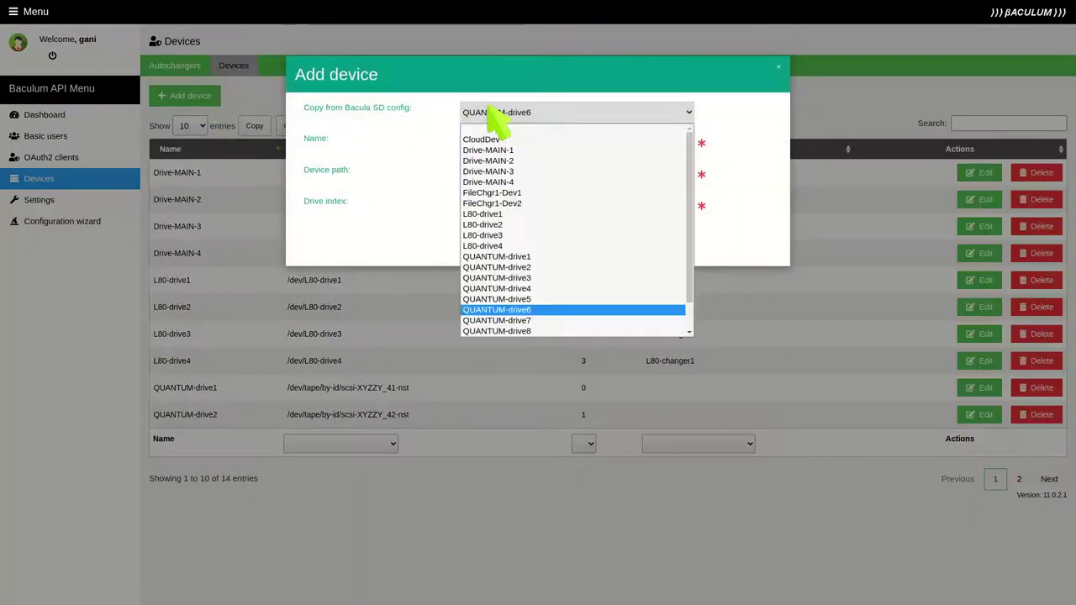
left_click(529, 320)
left_click(572, 248)
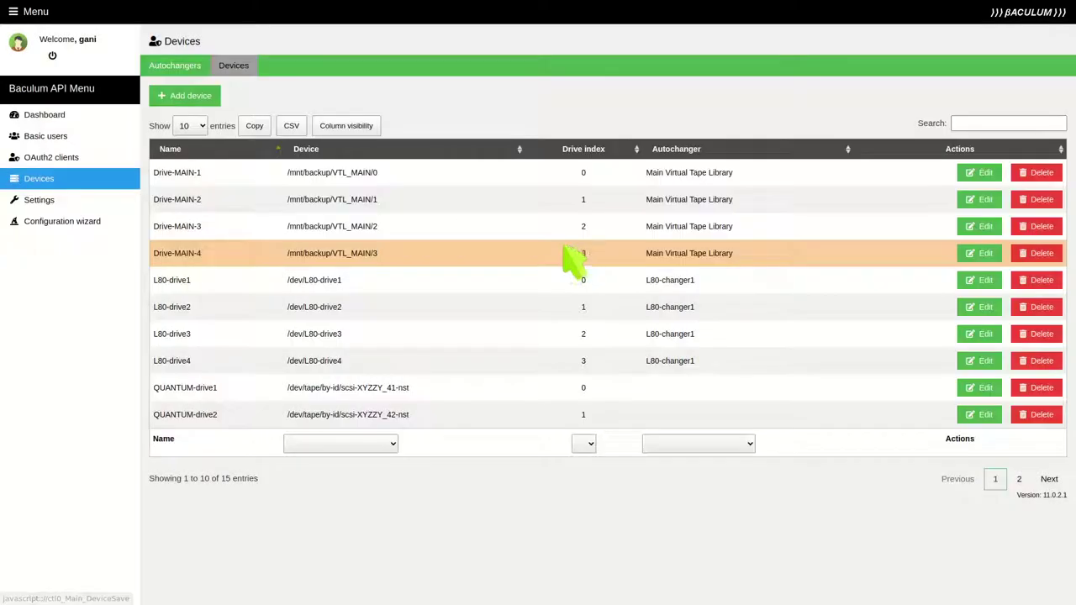
Step: Add the QUANTUM-drive8 device from the Bacula SD config and review the newly added drives in the device list
left_click(189, 99)
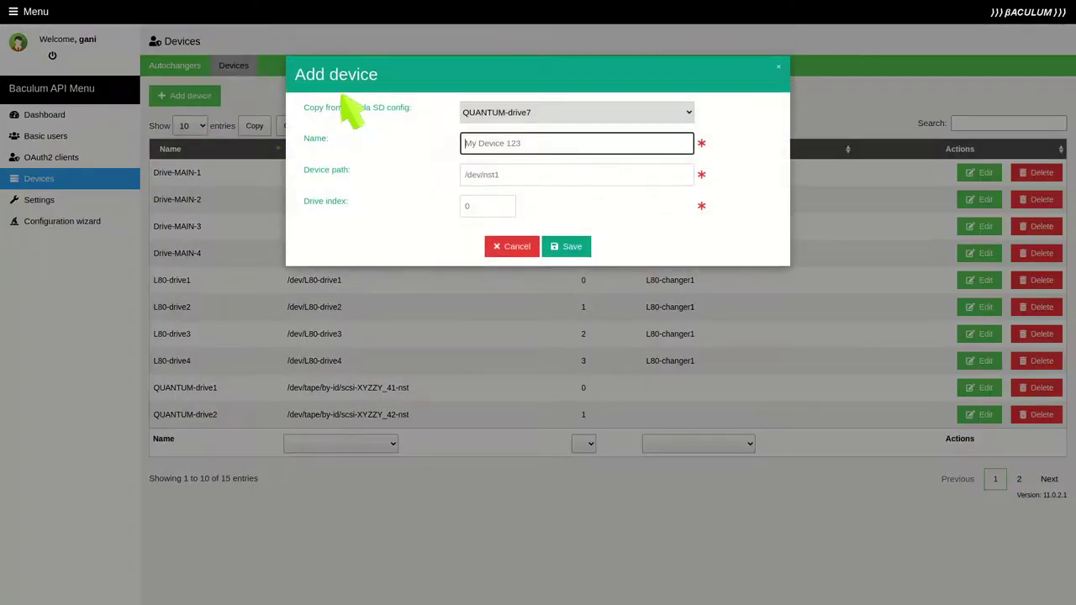
left_click(493, 114)
left_click(500, 330)
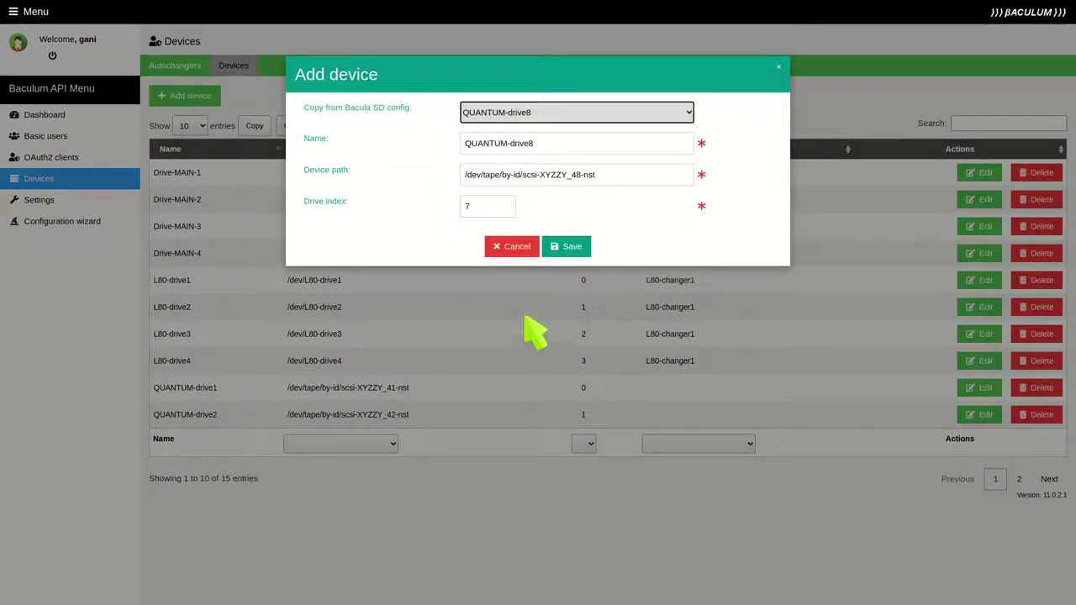
left_click(573, 247)
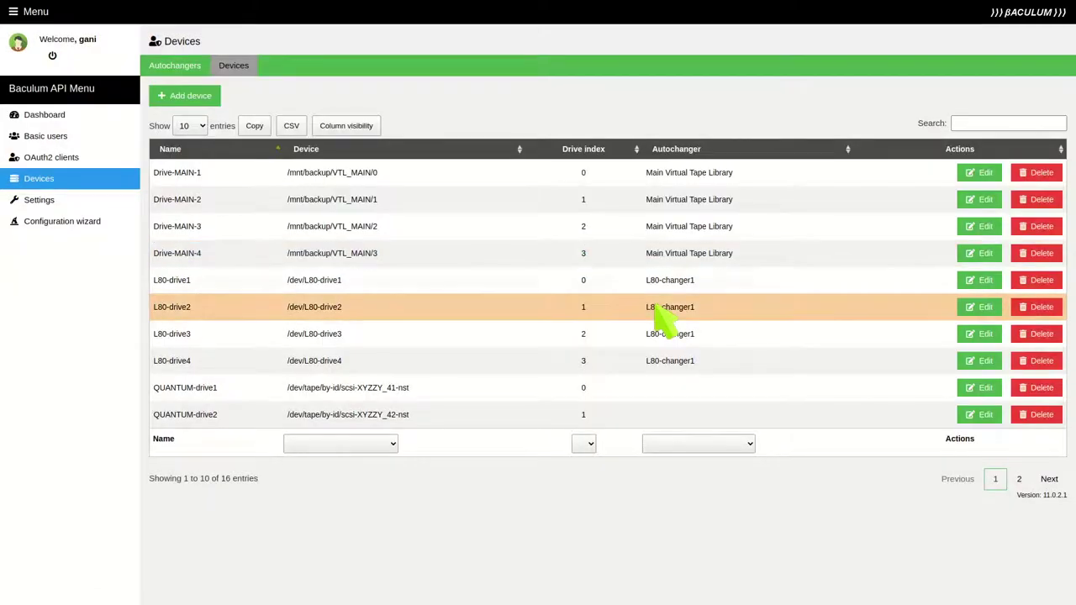
left_click(1021, 478)
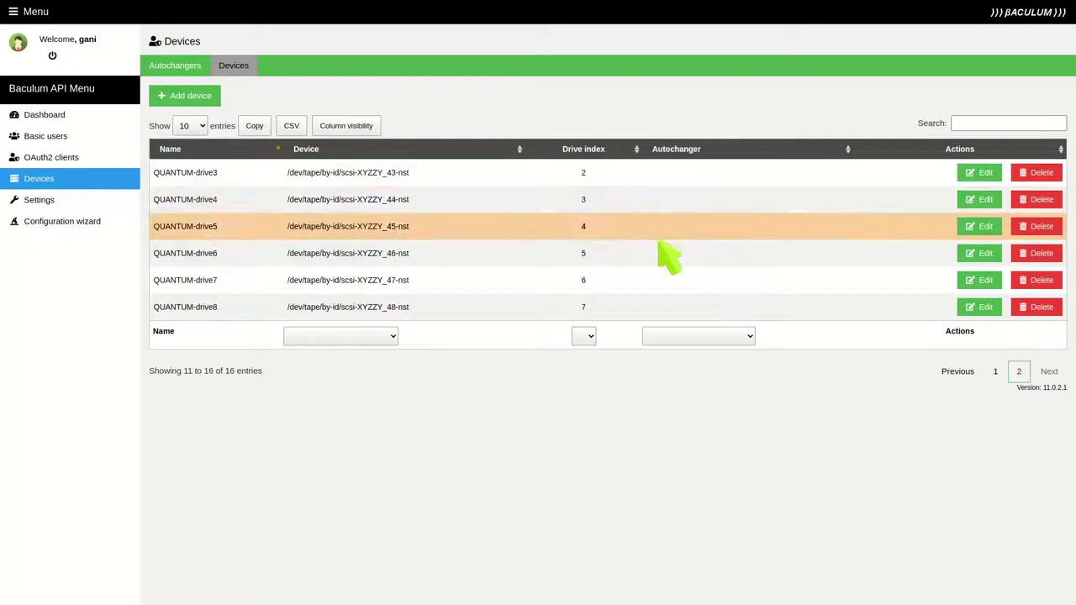
left_click(997, 373)
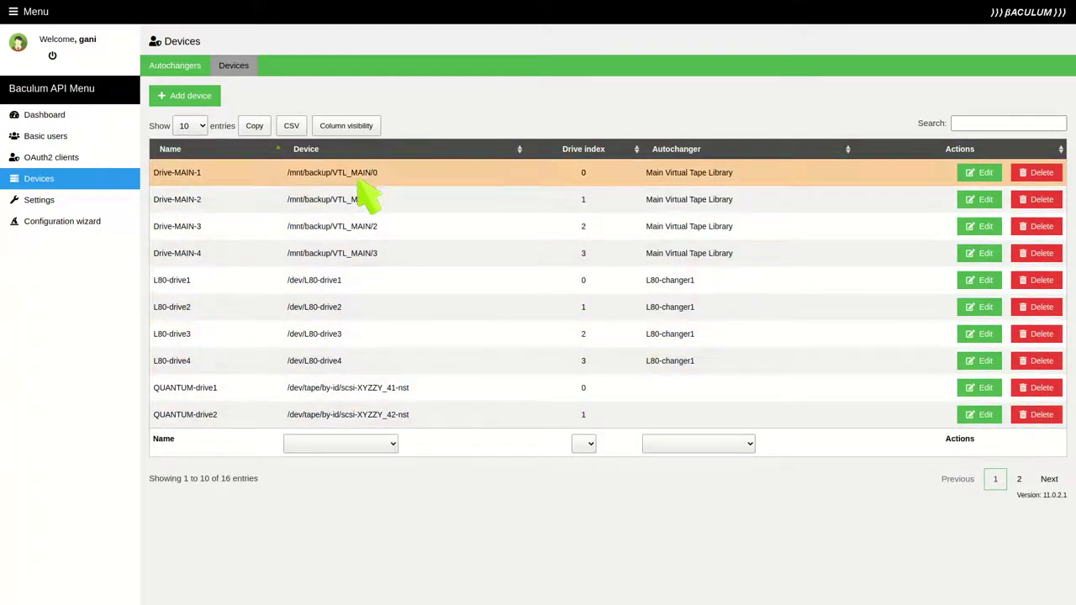
Step: Start a new autochanger and fill in its settings by copying SPECTRA-changer1 from the Bacula SD config
left_click(197, 69)
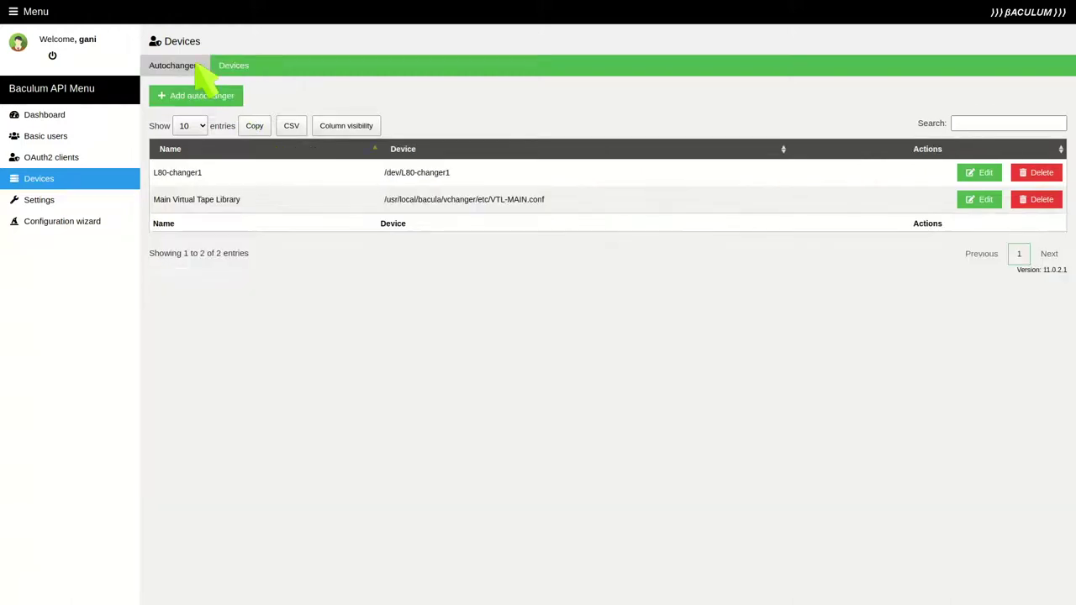
left_click(210, 96)
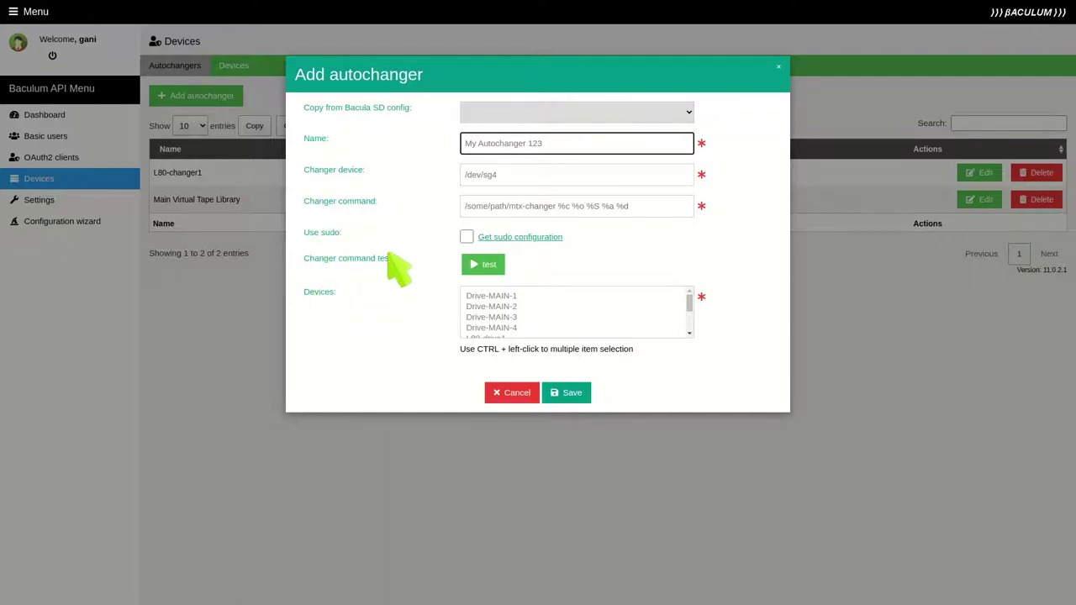
left_click(533, 113)
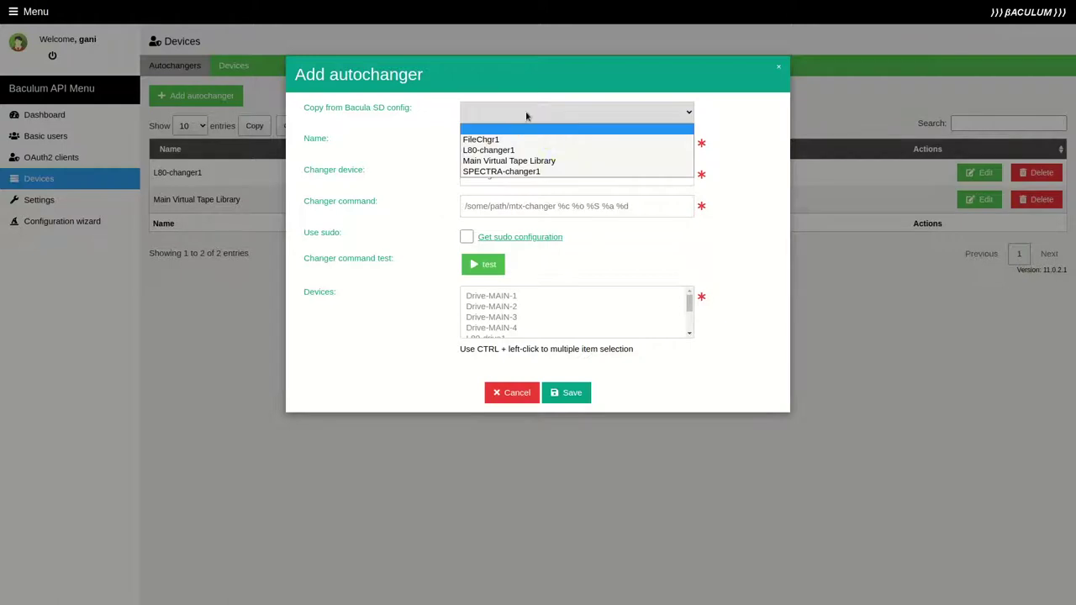
left_click(524, 172)
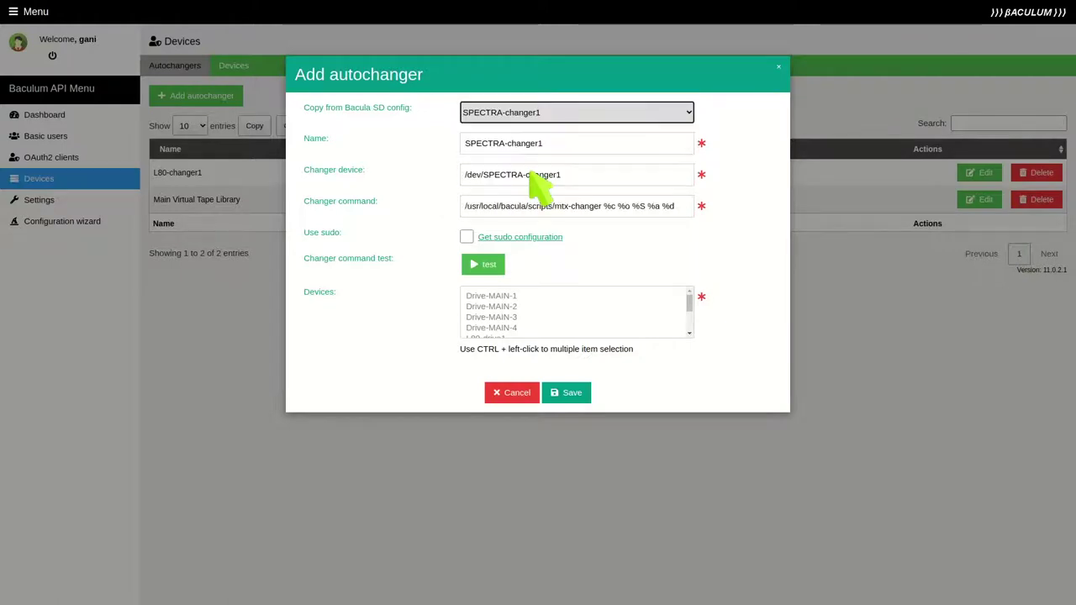
Step: Consult the example sudo configuration, and test the changer command with sudo use enabled
left_click(523, 239)
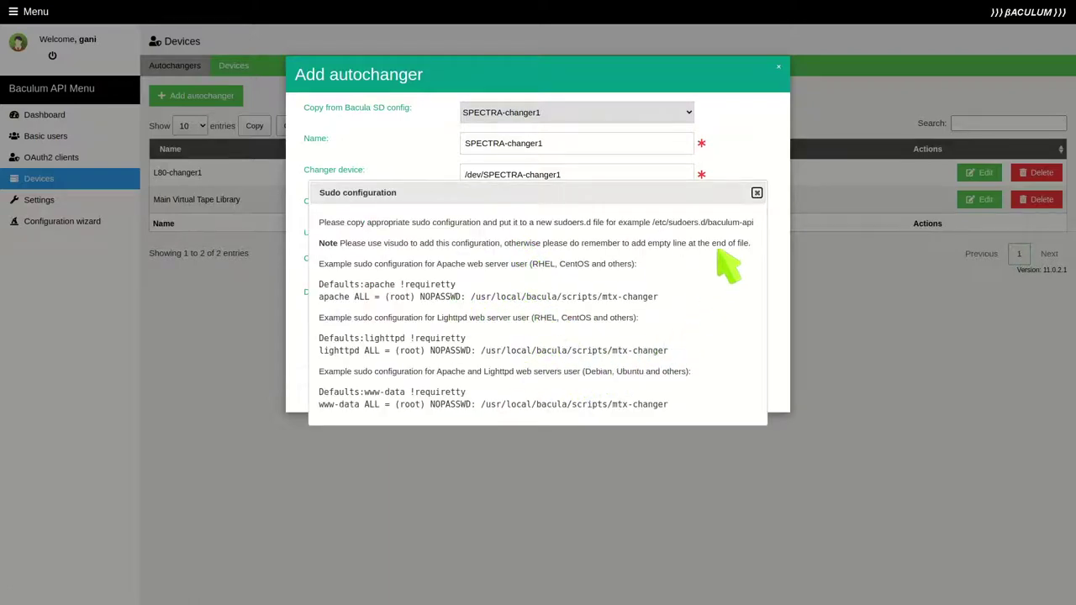
left_click(757, 193)
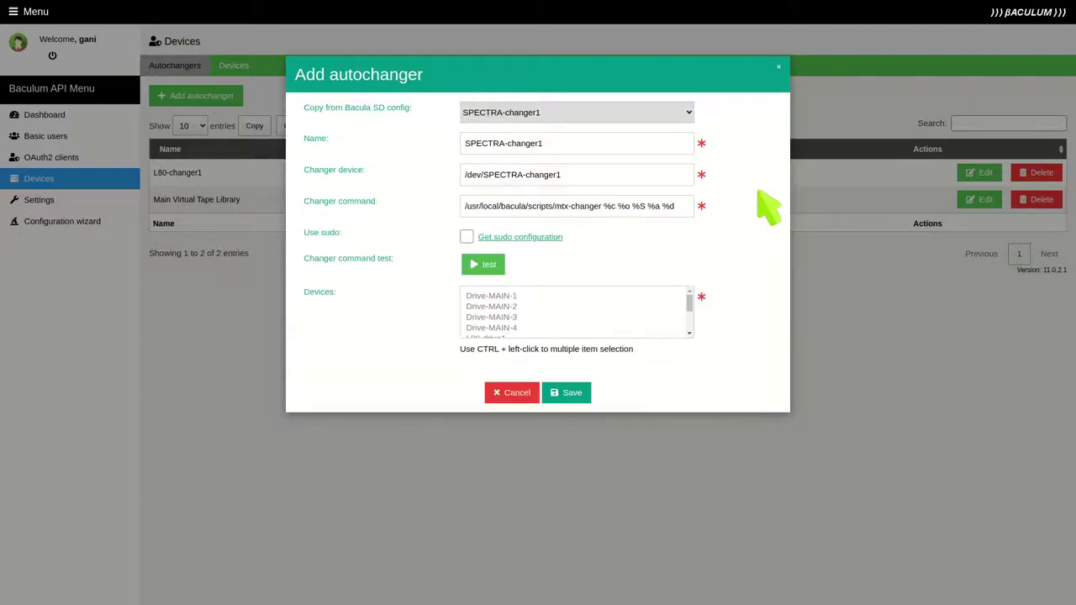
left_click(484, 266)
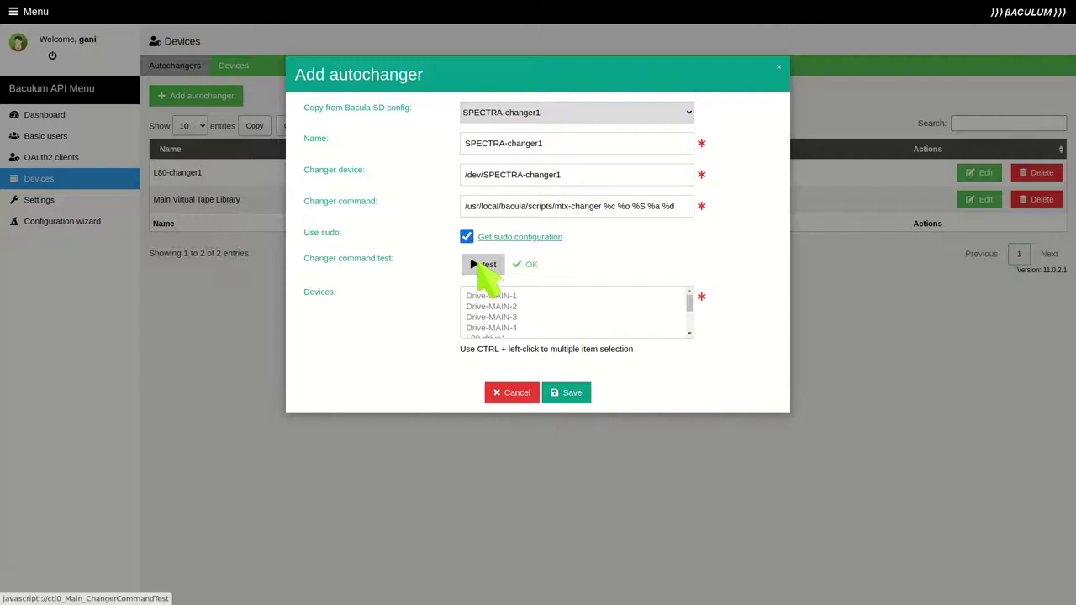
Step: Assign the devices QUANTUM-drive1 through QUANTUM-drive8 to the SPECTRA-changer1 autochanger and save it
scroll(538, 312, "down", 2)
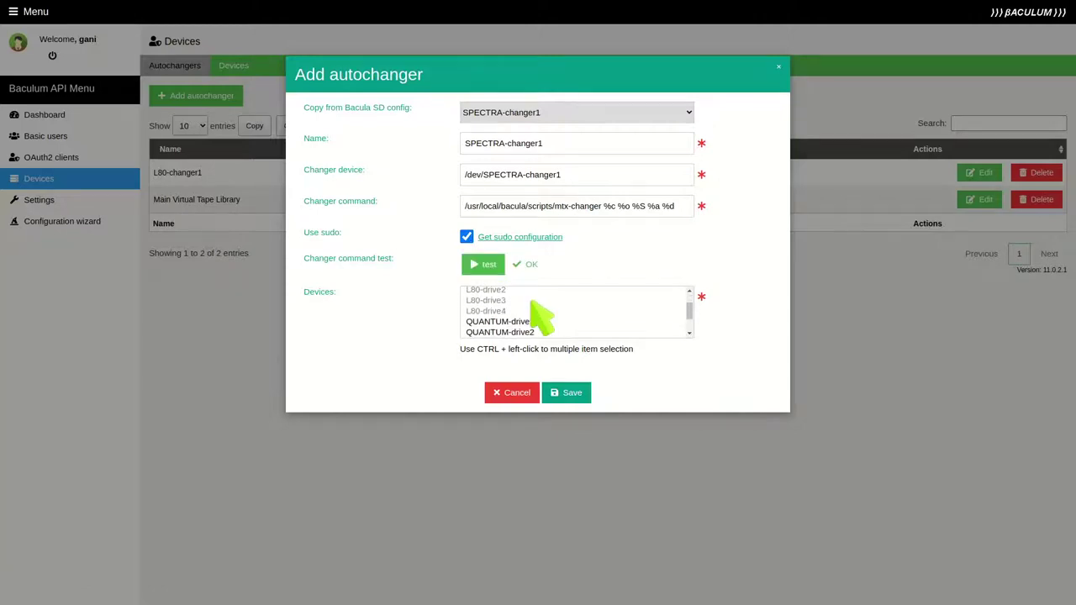
scroll(538, 319, "down", 2)
left_click_drag(530, 294, 530, 306)
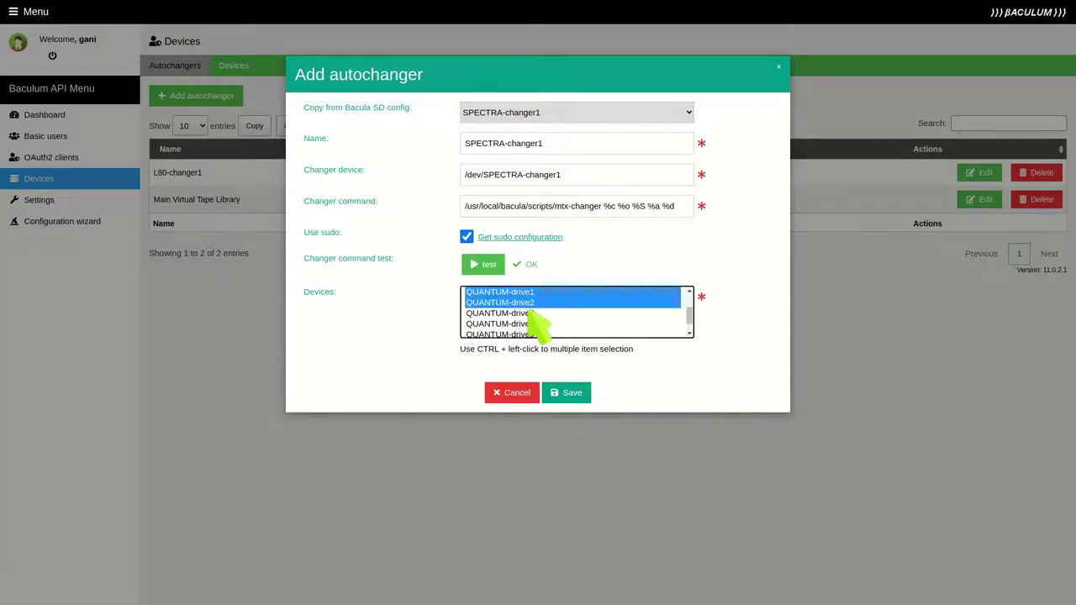
scroll(531, 318, "down", 2)
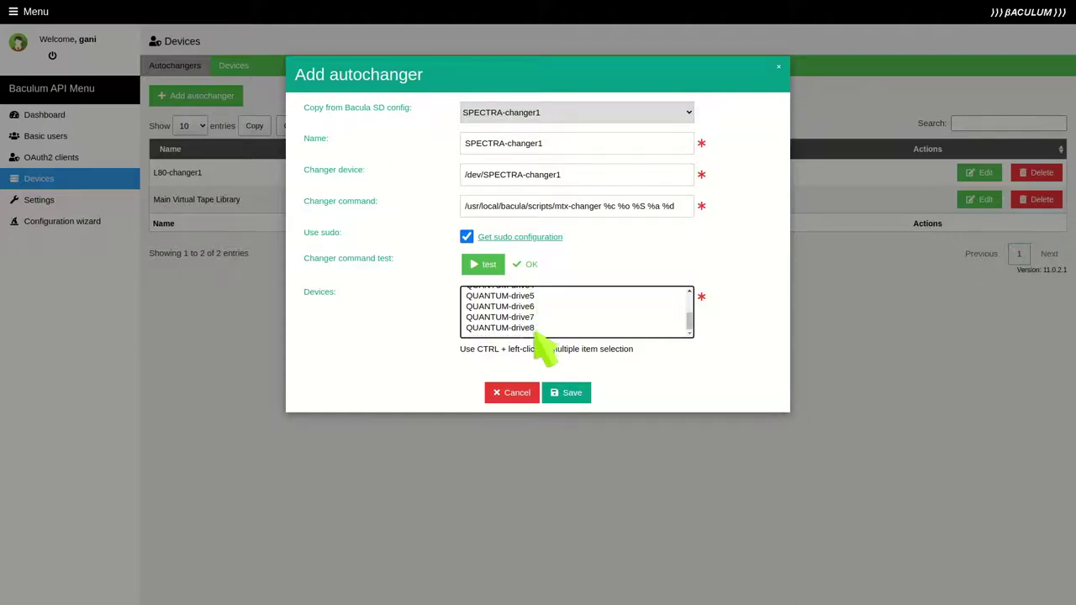
left_click(533, 328, "shift")
scroll(548, 332, "up", 2)
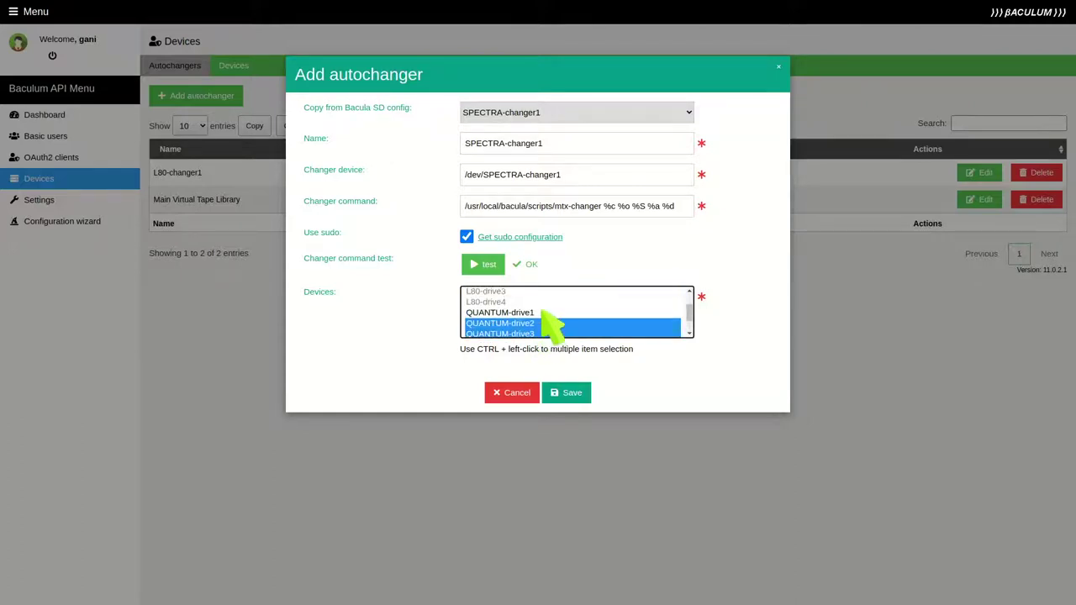
scroll(555, 324, "down", 3)
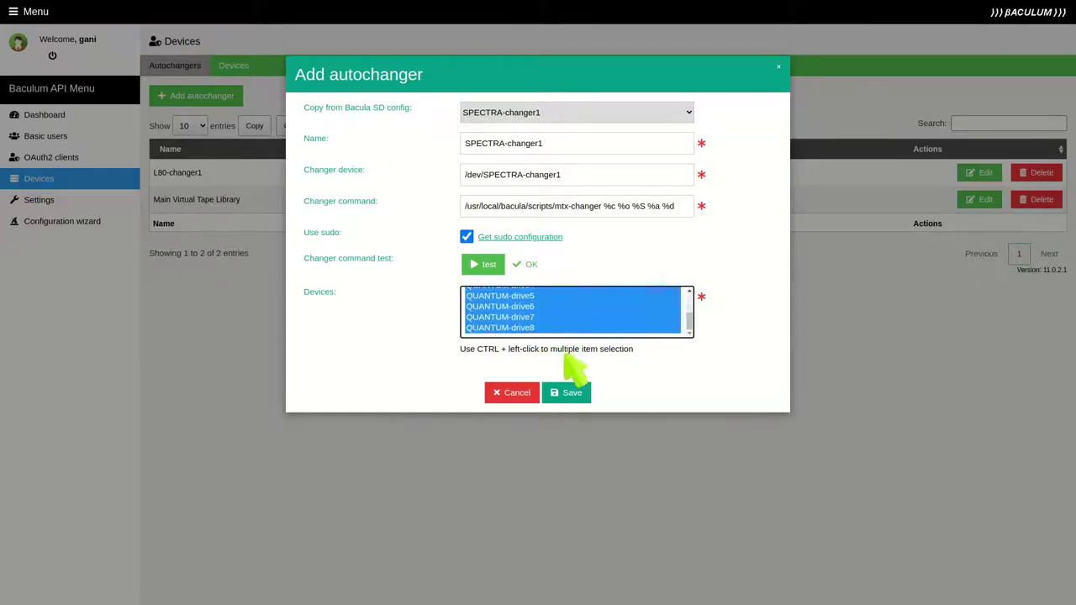
left_click(568, 391)
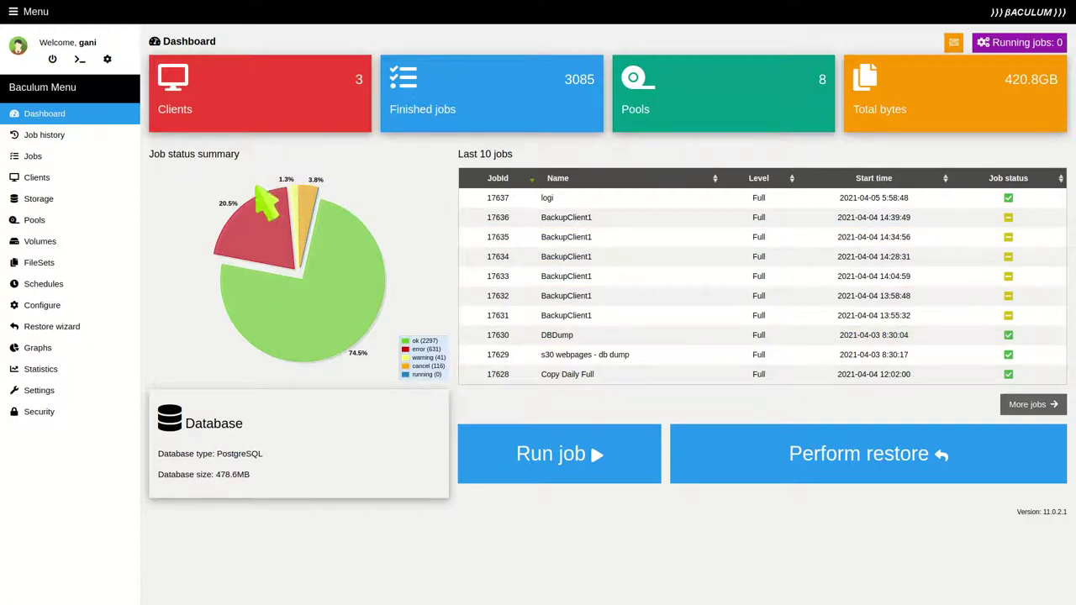
Step: In the Baculum web interface, open the autochanger management view of the SPECTRA-changer1 storage
left_click(74, 200)
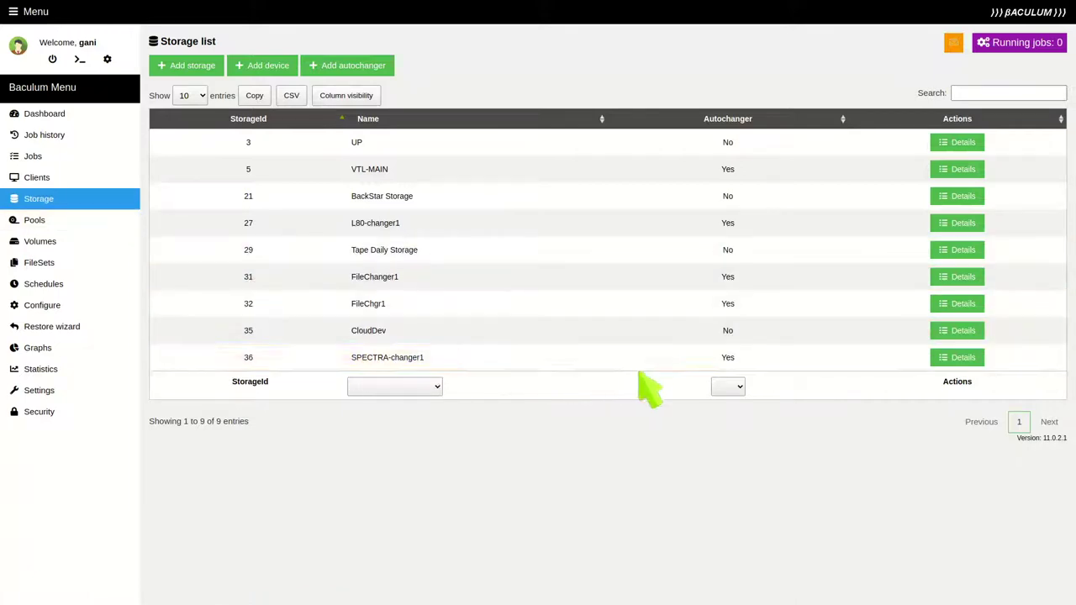
left_click(945, 360)
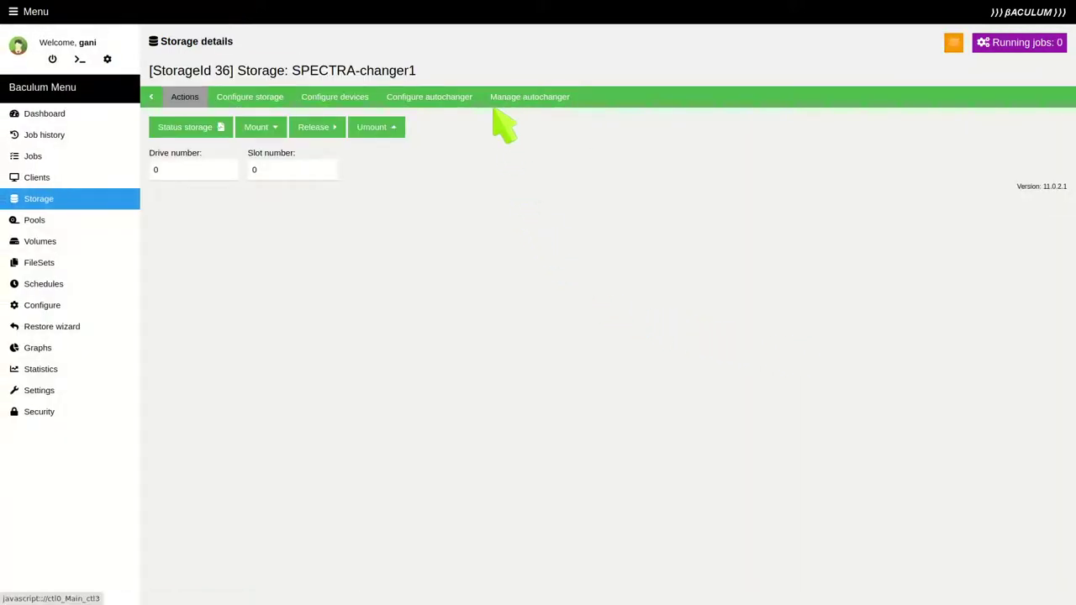
left_click(523, 97)
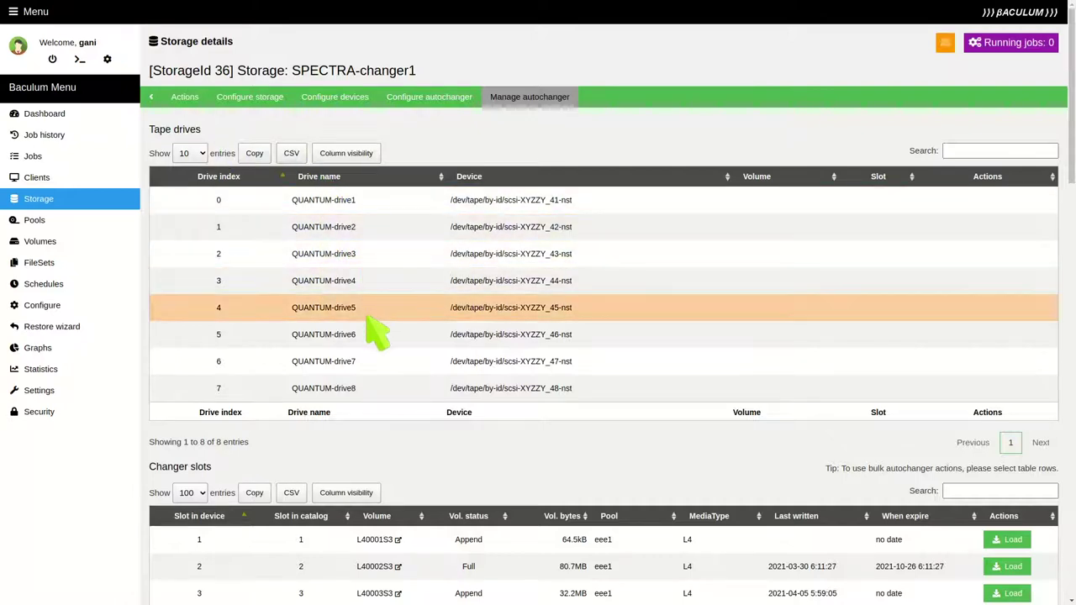
Step: Review the tape drives and changer slots, and load slot 2 into QUANTUM-drive4 with volume mounting enabled
scroll(359, 374, "down", 4)
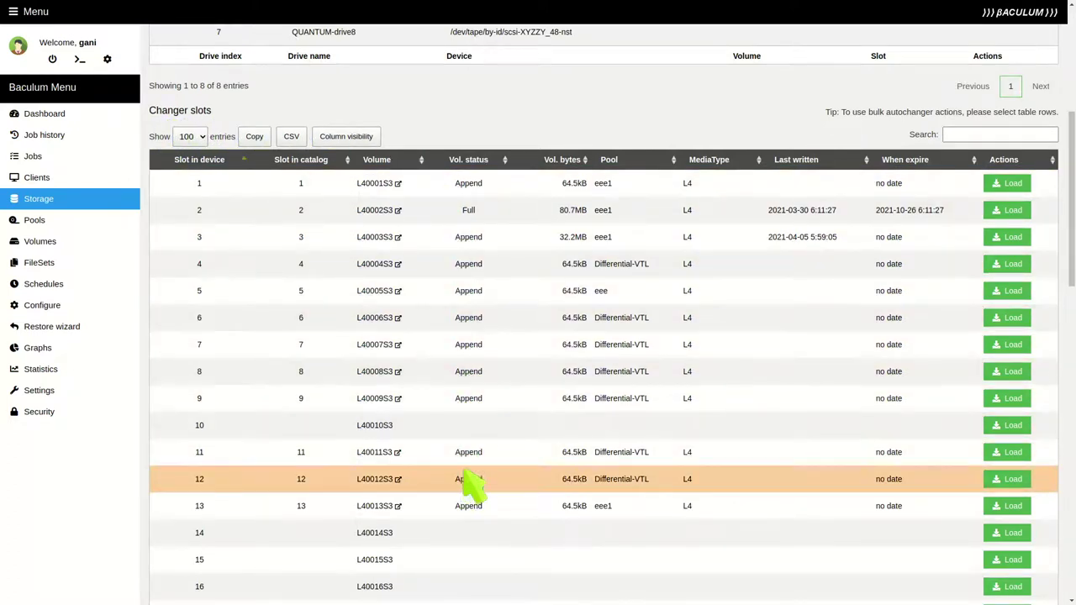
scroll(511, 334, "up", 2)
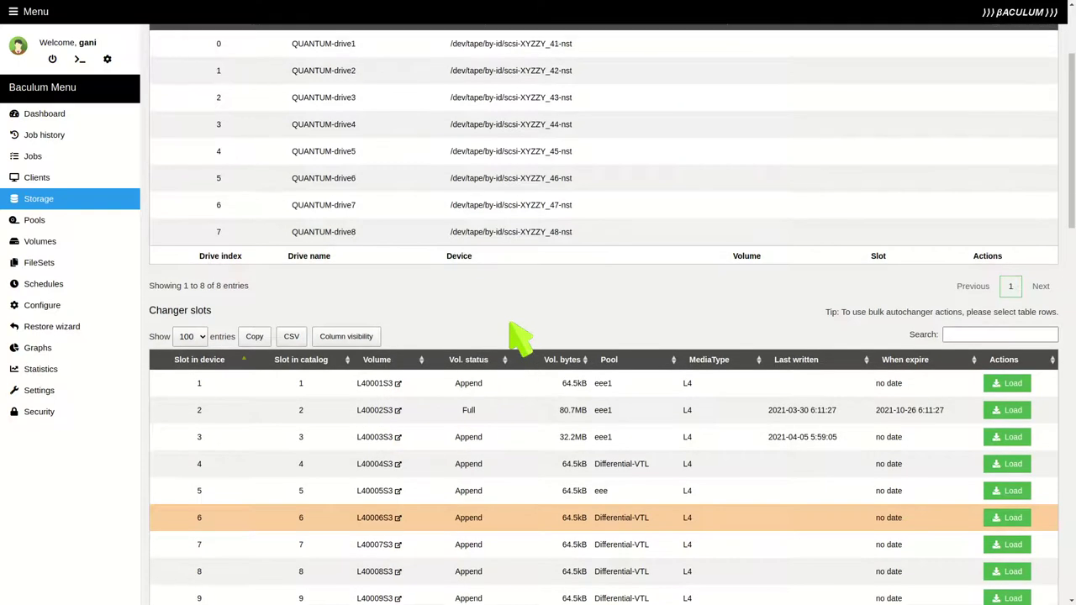
scroll(514, 336, "up", 2)
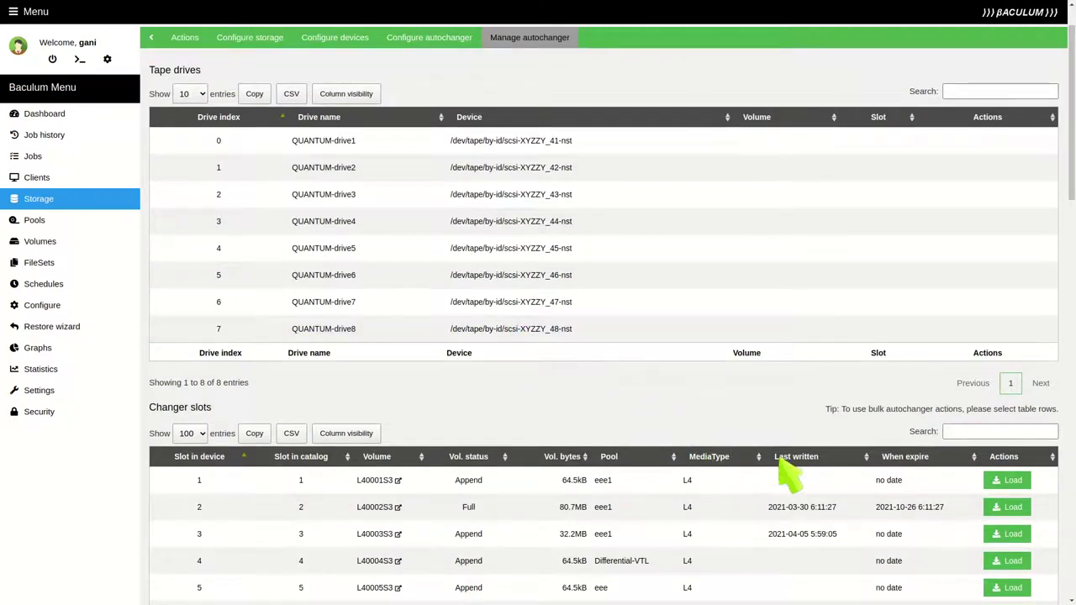
left_click(1008, 507)
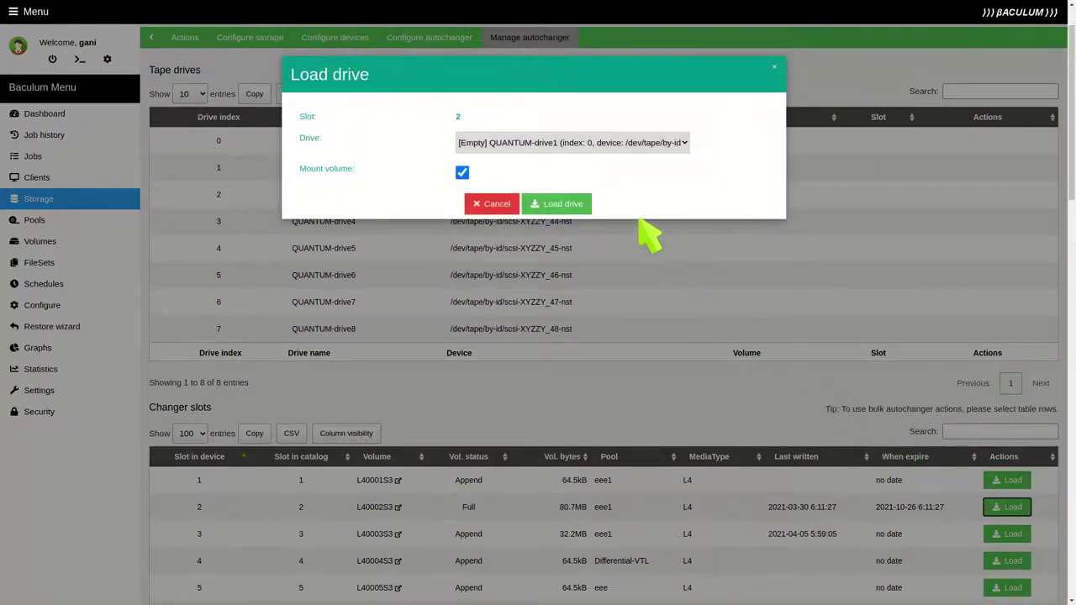
left_click(588, 145)
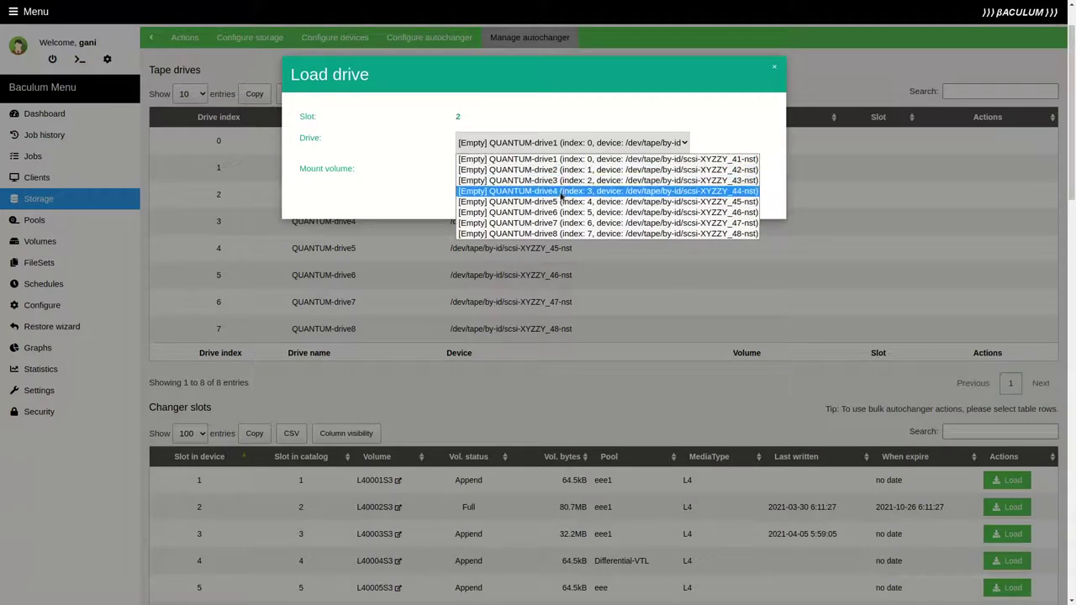
left_click(560, 191)
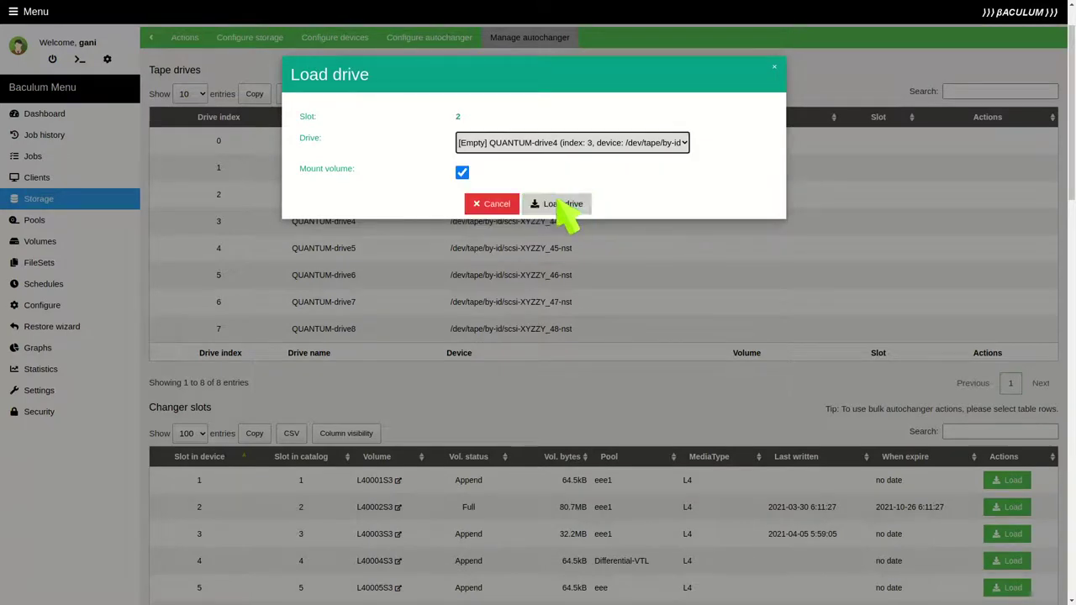
left_click(560, 204)
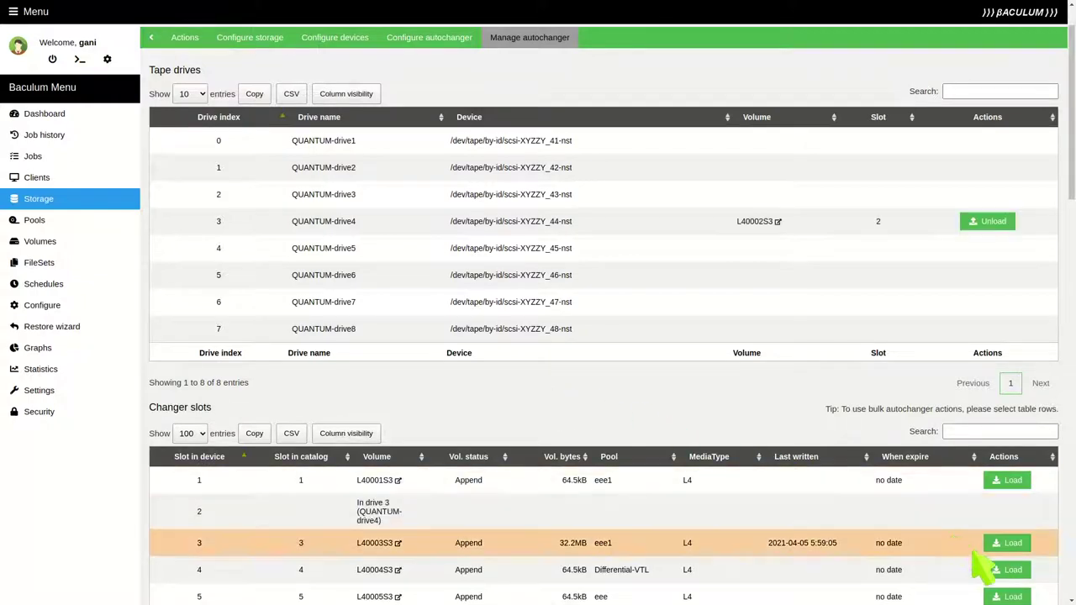
Step: Load the volume from slot 4 into QUANTUM-drive6 with volume mounting enabled
left_click(1009, 571)
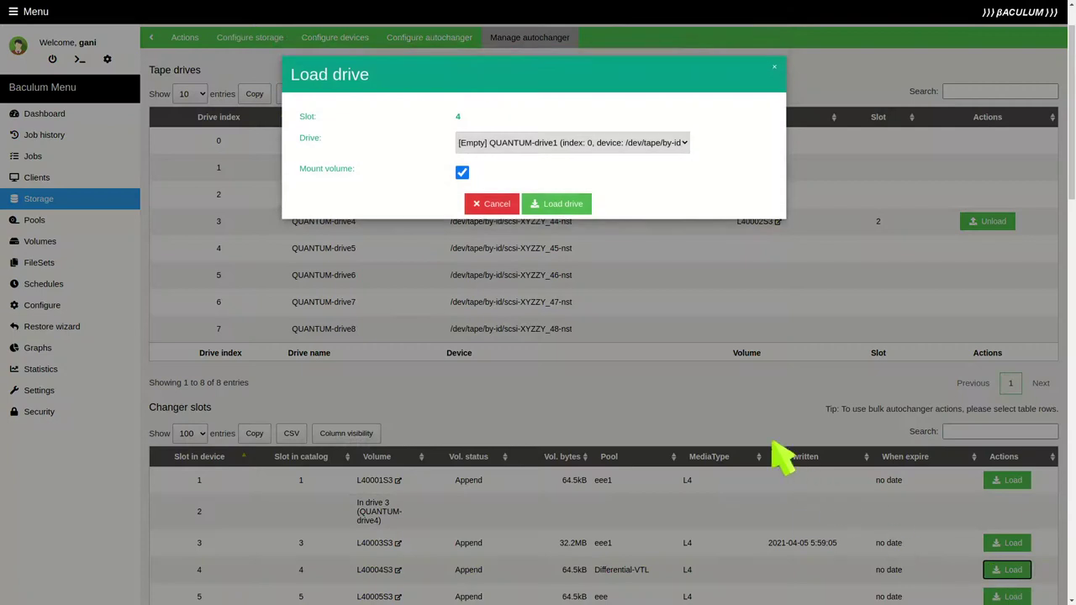
left_click(569, 142)
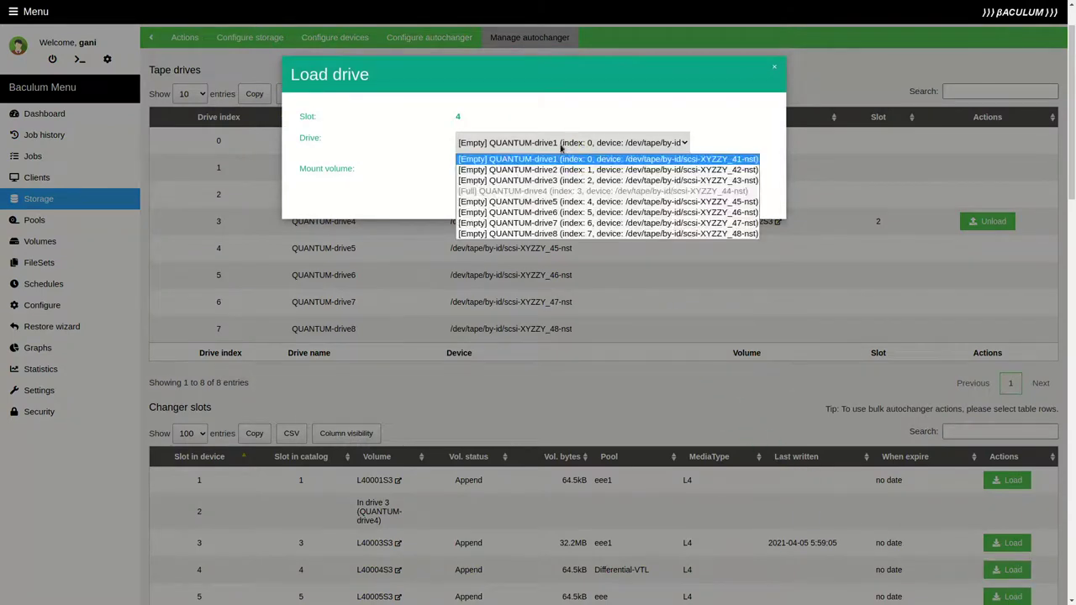
left_click(569, 213)
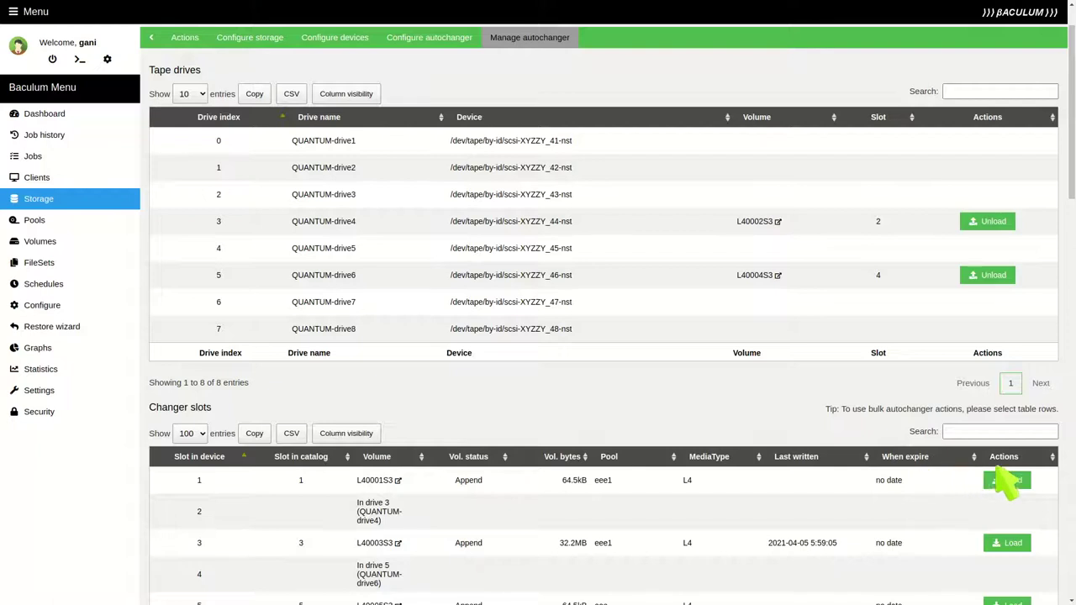
Step: Load the volume from slot 1 into QUANTUM-drive3 with volume mounting enabled
left_click(1007, 481)
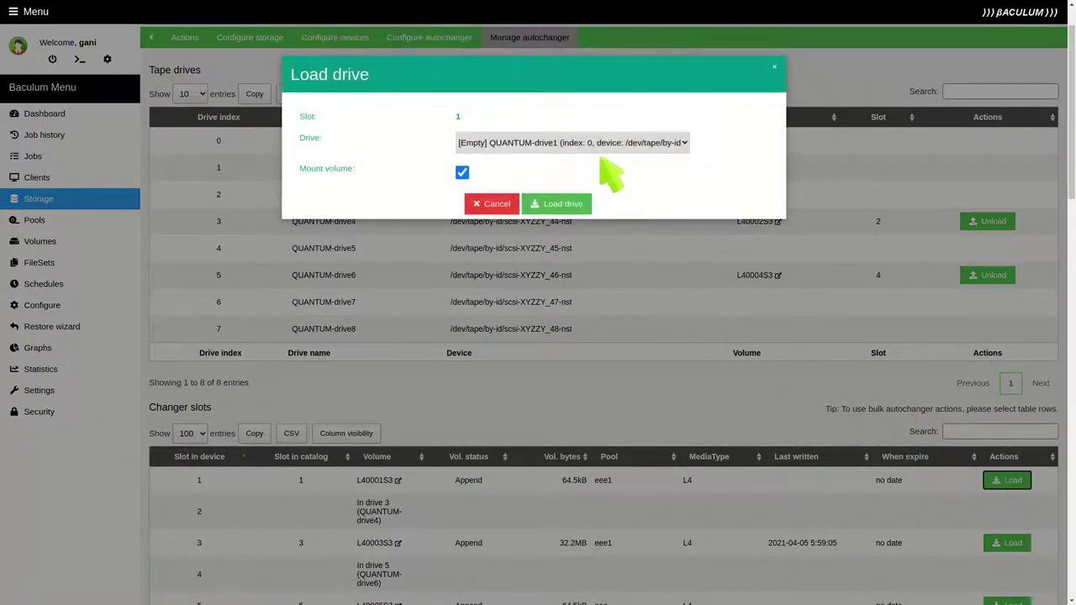
left_click(586, 143)
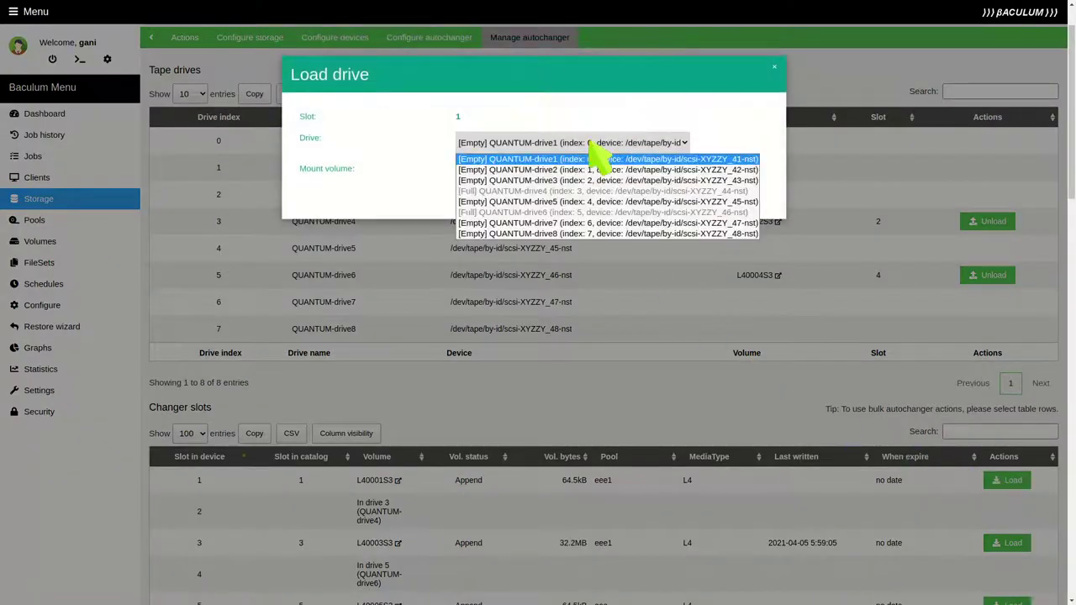
left_click(566, 180)
left_click(562, 203)
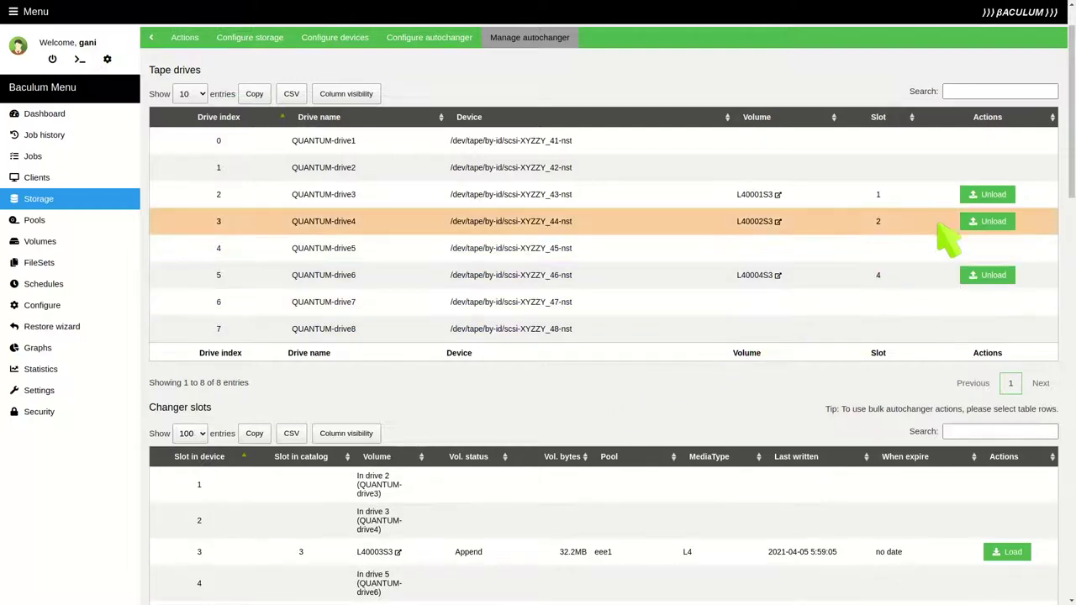
Step: Unload the volumes from QUANTUM-drive3, QUANTUM-drive4 and QUANTUM-drive6
left_click(984, 196)
left_click(977, 222)
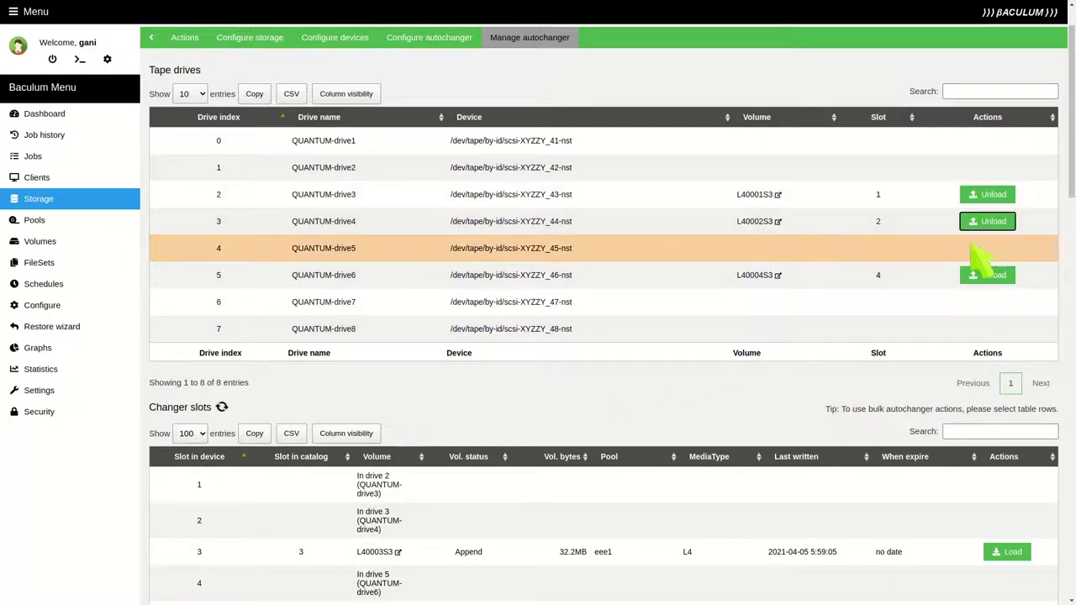
left_click(977, 275)
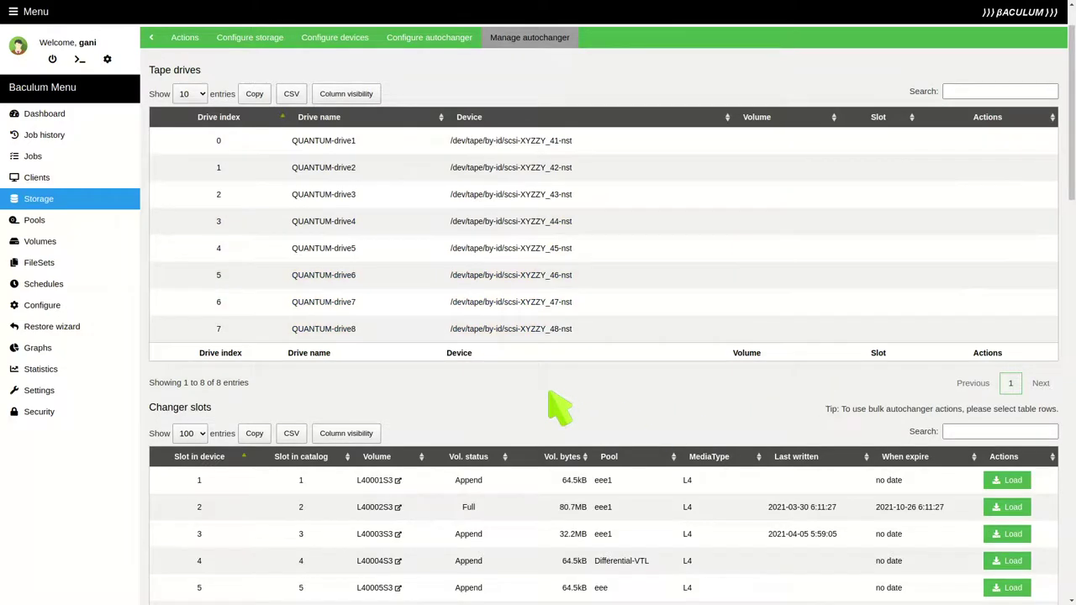
Step: Review the changer slots through to the import/export slots, and move the volumes in slots 3, 4, 5 and 7 to import/export slots
scroll(558, 393, "down", 3)
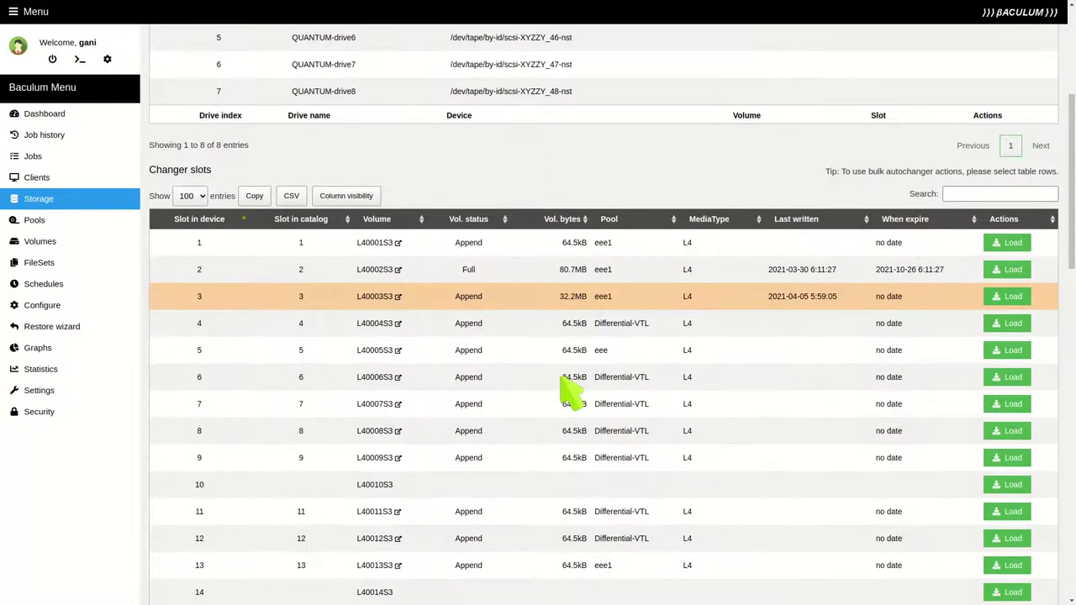
scroll(561, 377, "down", 7)
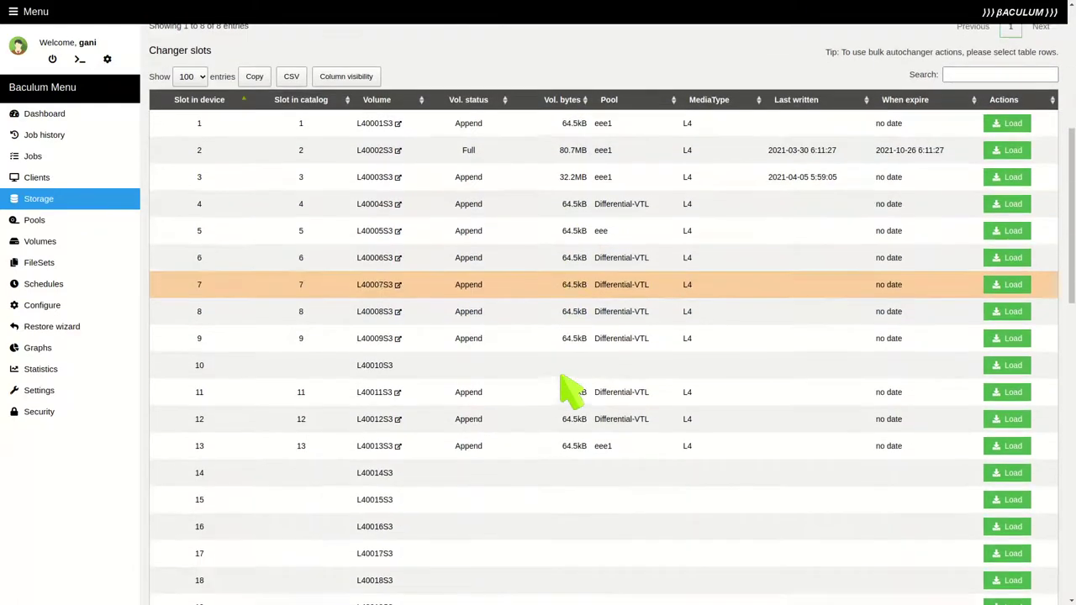
scroll(571, 388, "down", 7)
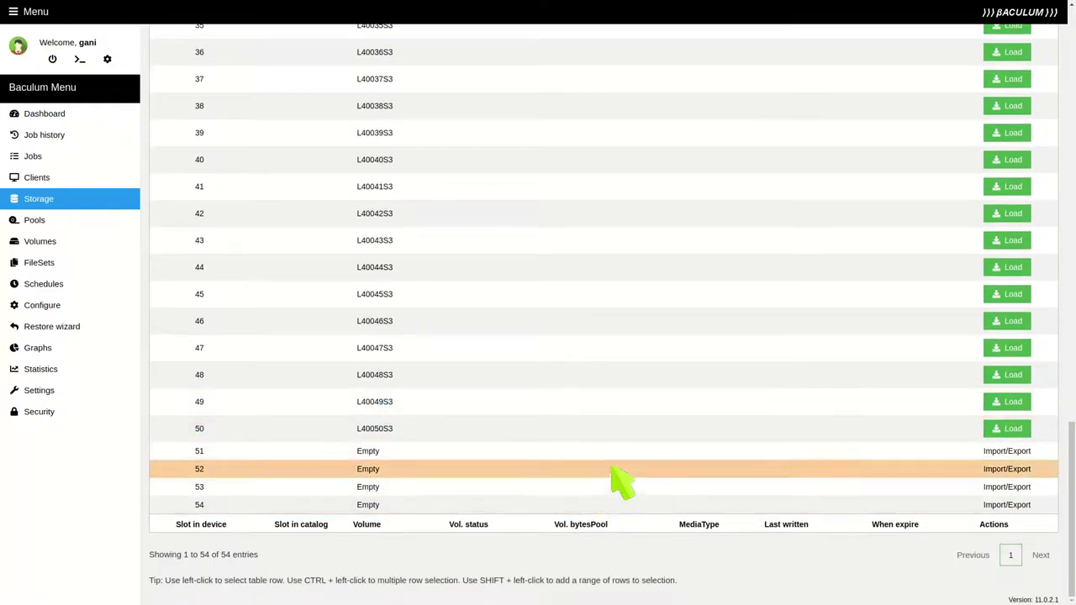
scroll(558, 418, "up", 11)
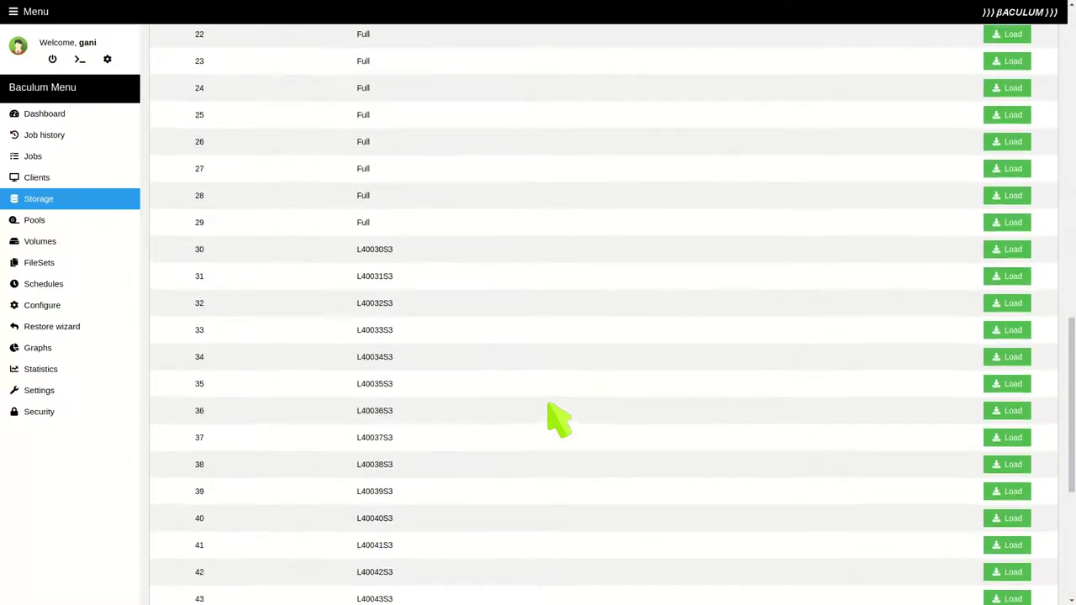
scroll(559, 418, "up", 3)
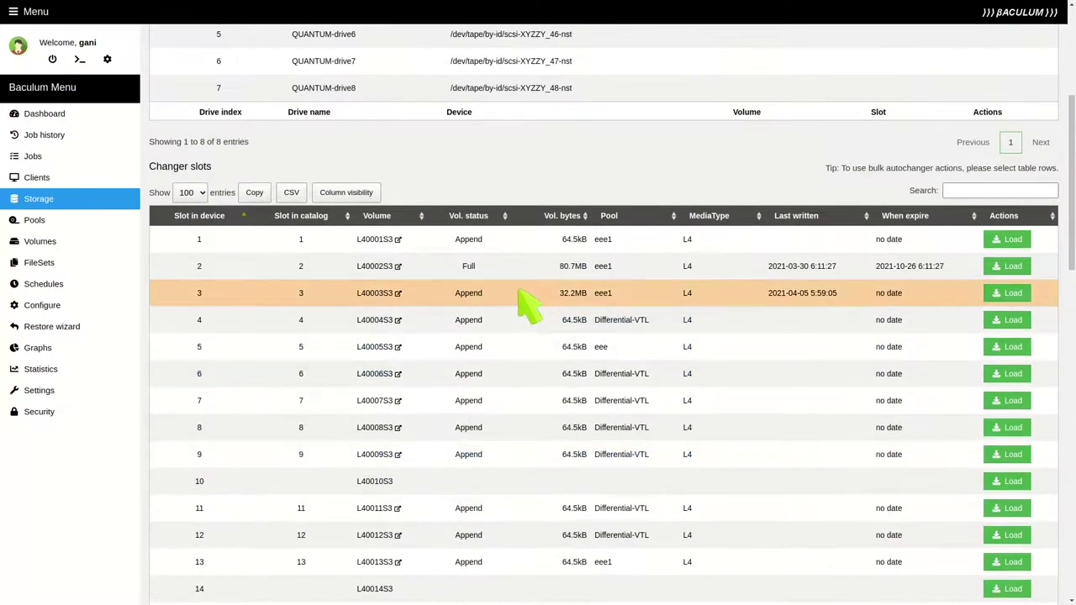
left_click(520, 292)
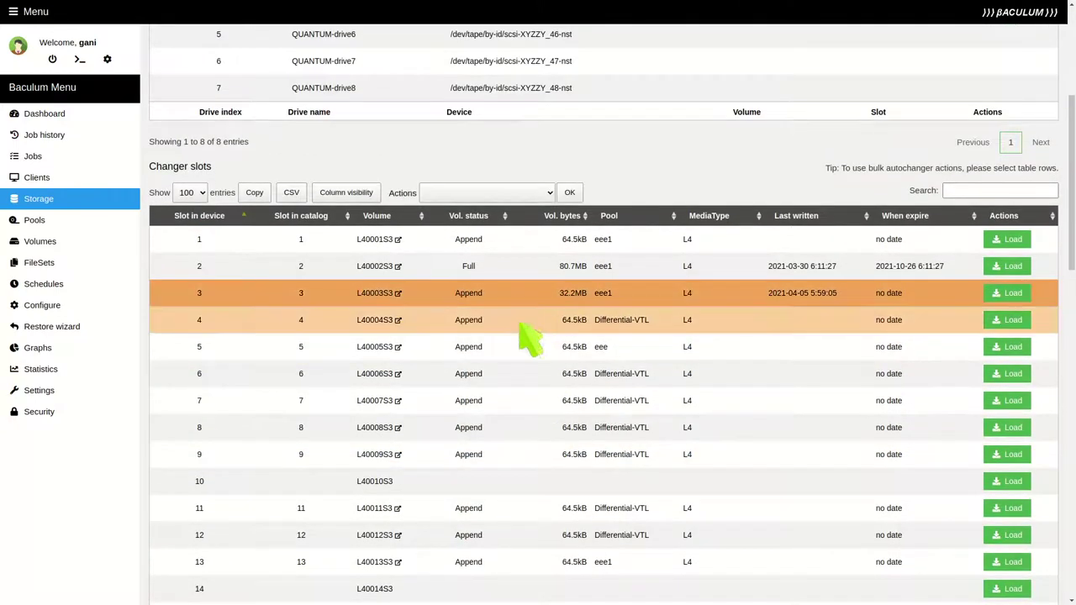
left_click(517, 345, "shift")
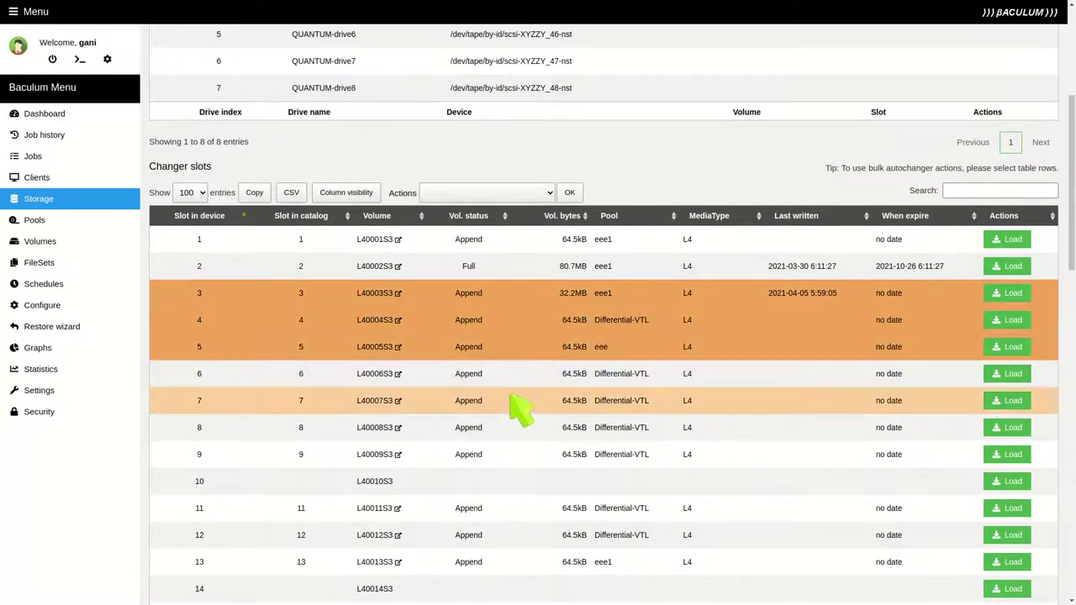
left_click(510, 400, "ctrl")
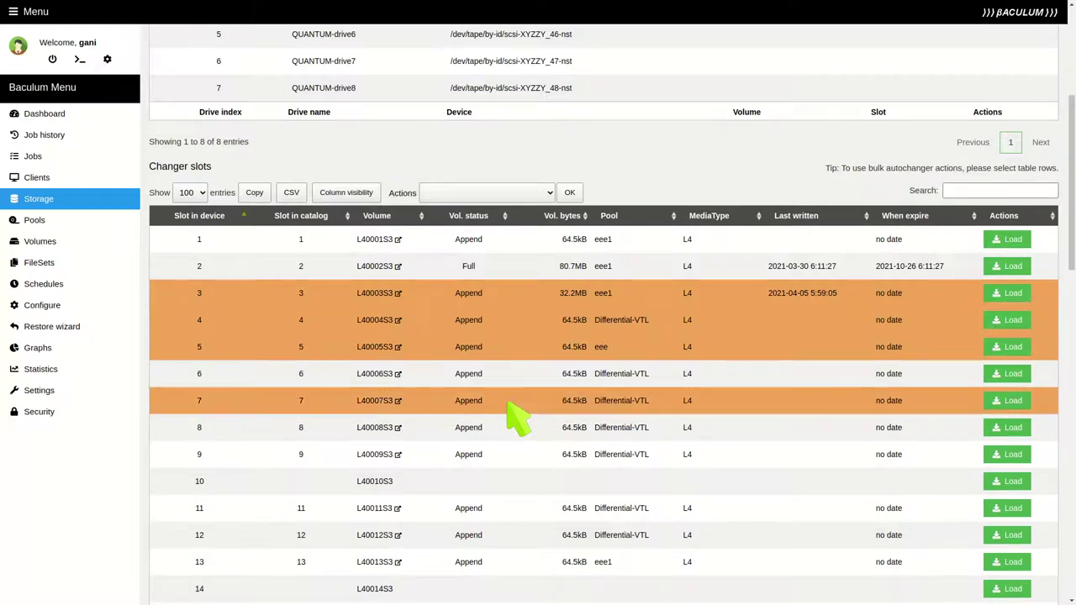
left_click(448, 192)
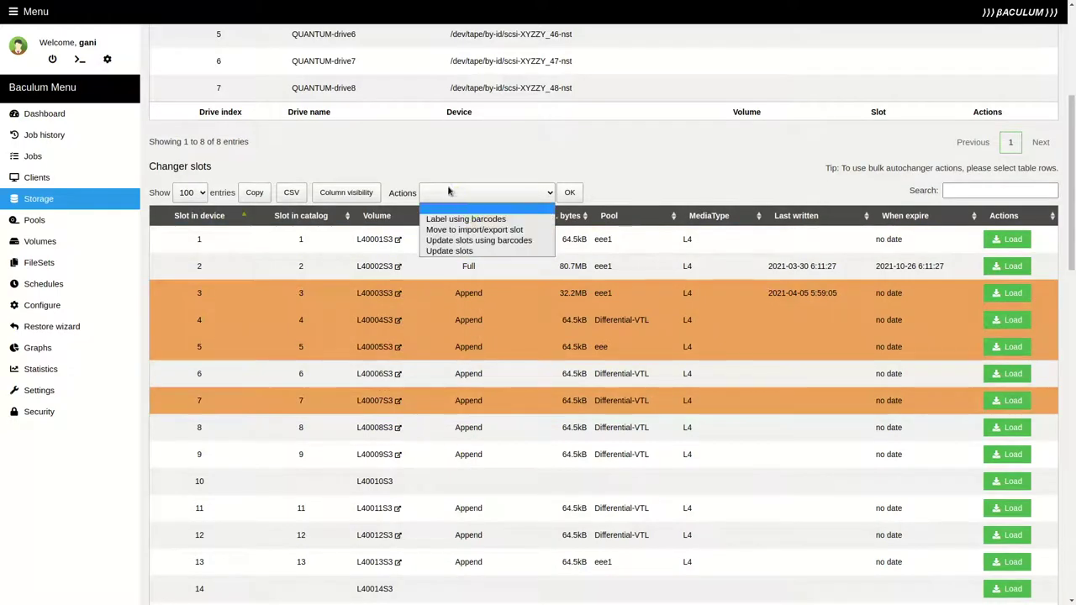
left_click(474, 229)
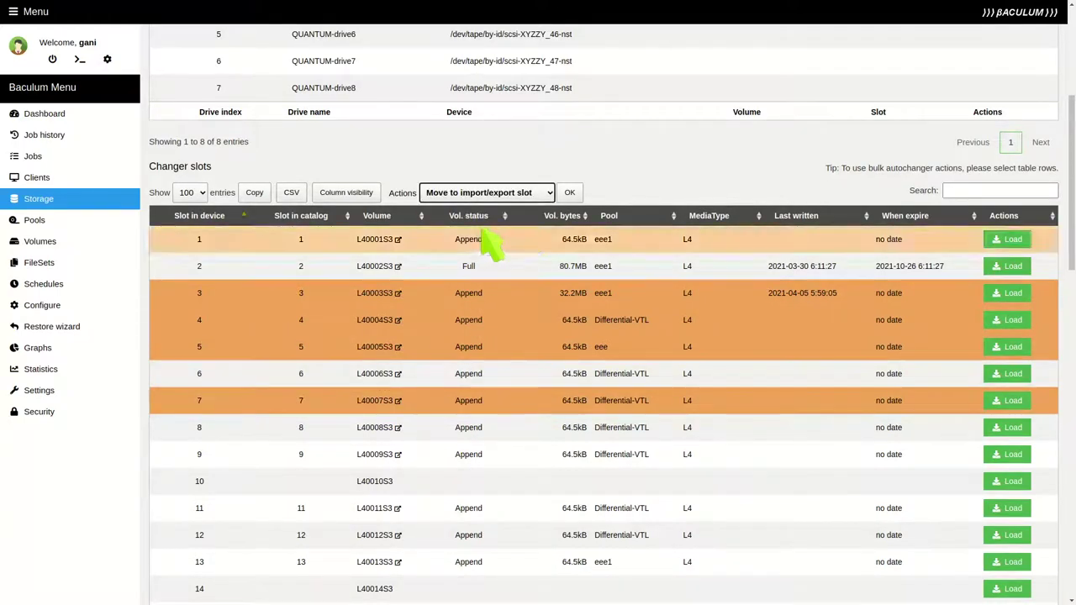
left_click(570, 193)
left_click(558, 150)
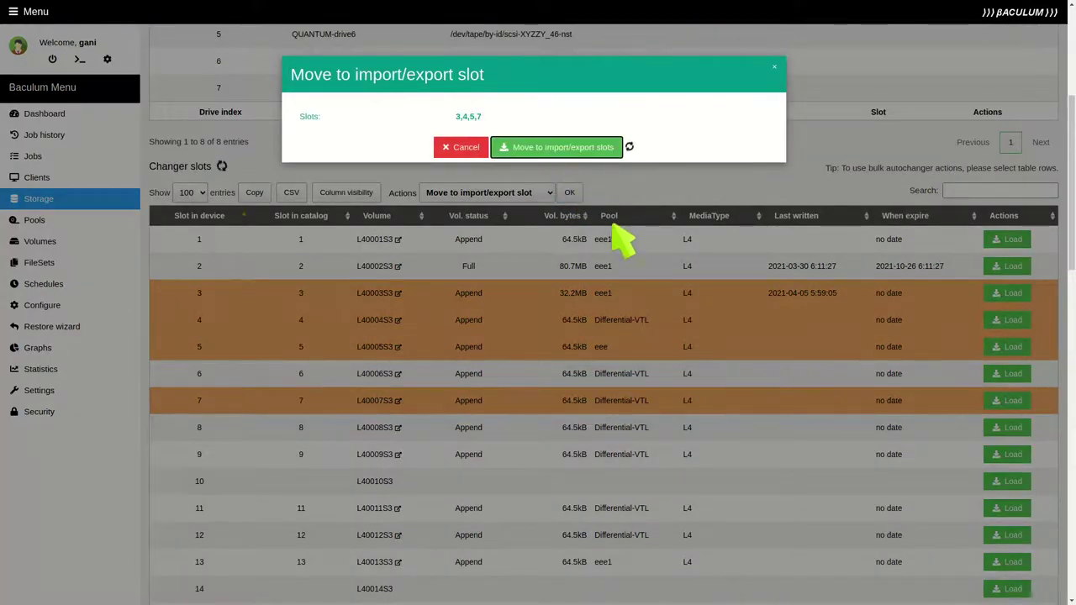
Step: Release import/export slot 51, returning its volume to empty destination slot 3
scroll(678, 370, "down", 13)
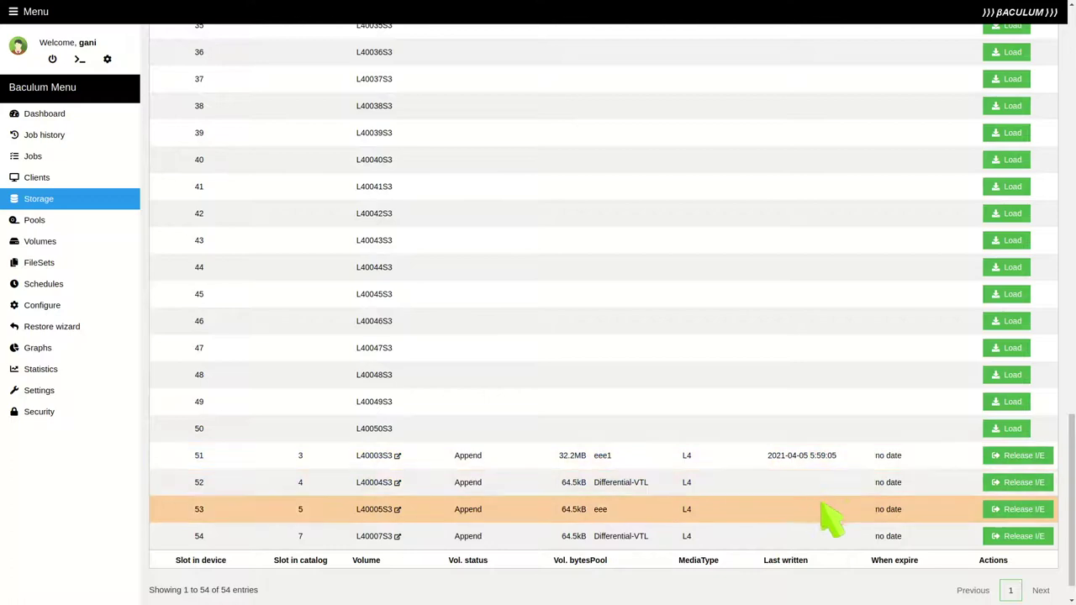
left_click(1009, 456)
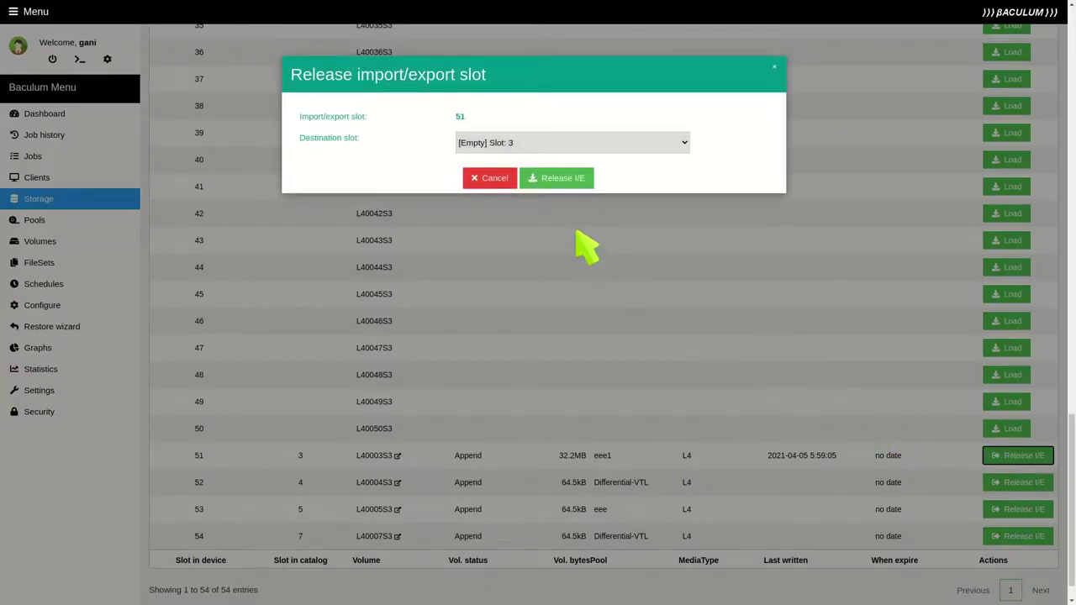
left_click(563, 142)
left_click(563, 142)
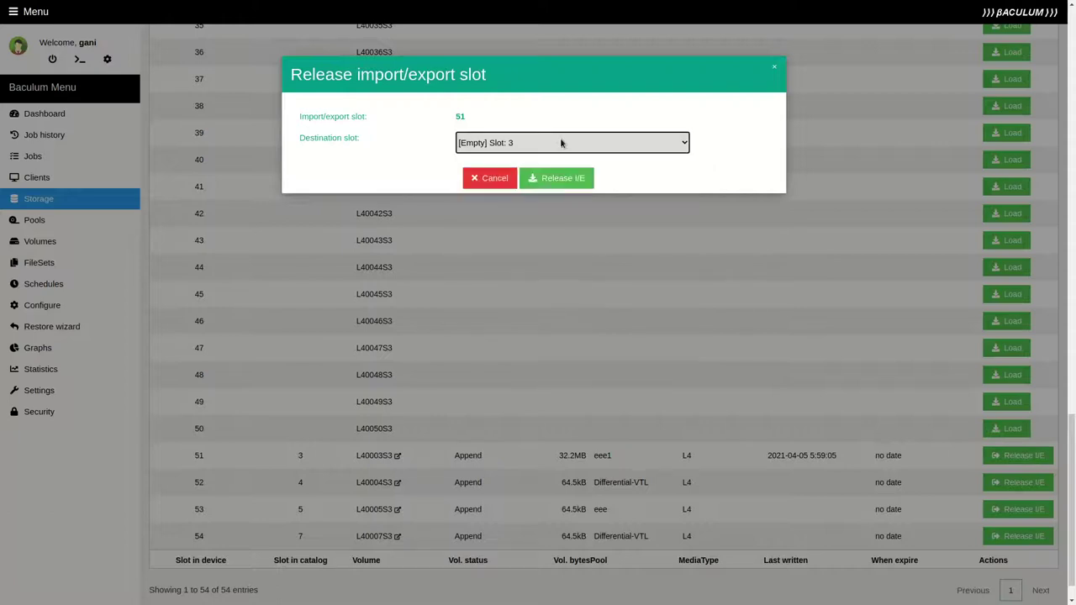
left_click(563, 176)
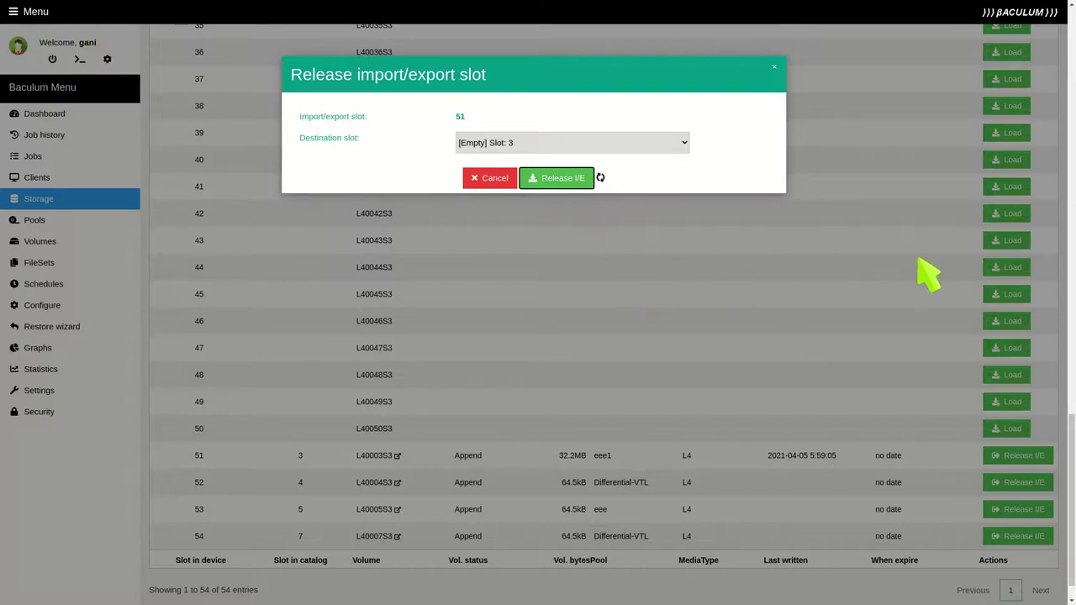
Step: Release all remaining import/export slots at once and check the import/export rows of the changer slots
scroll(831, 294, "up", 12)
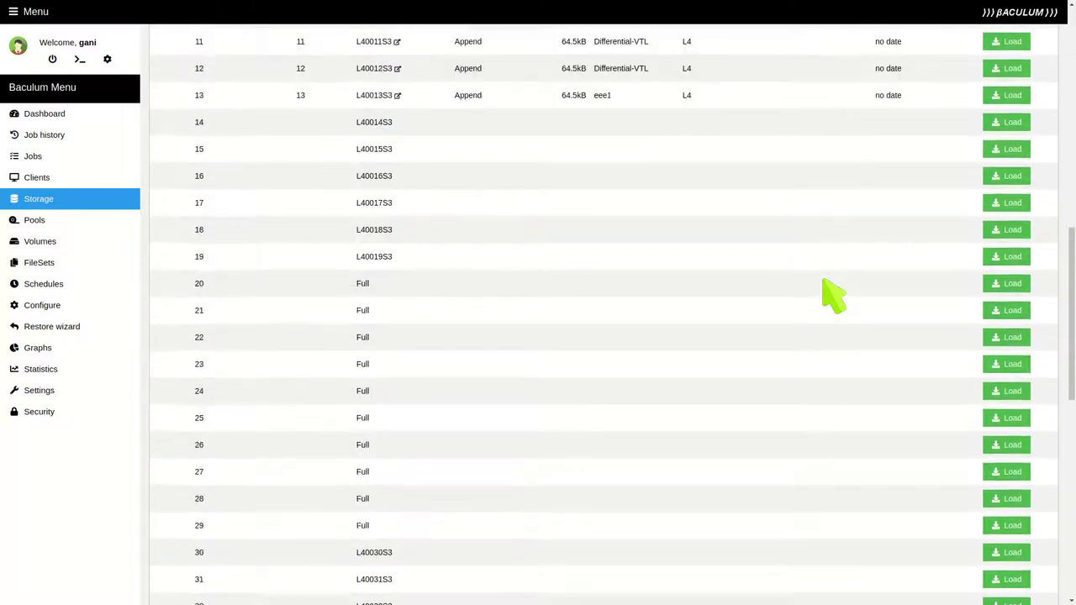
scroll(831, 293, "up", 2)
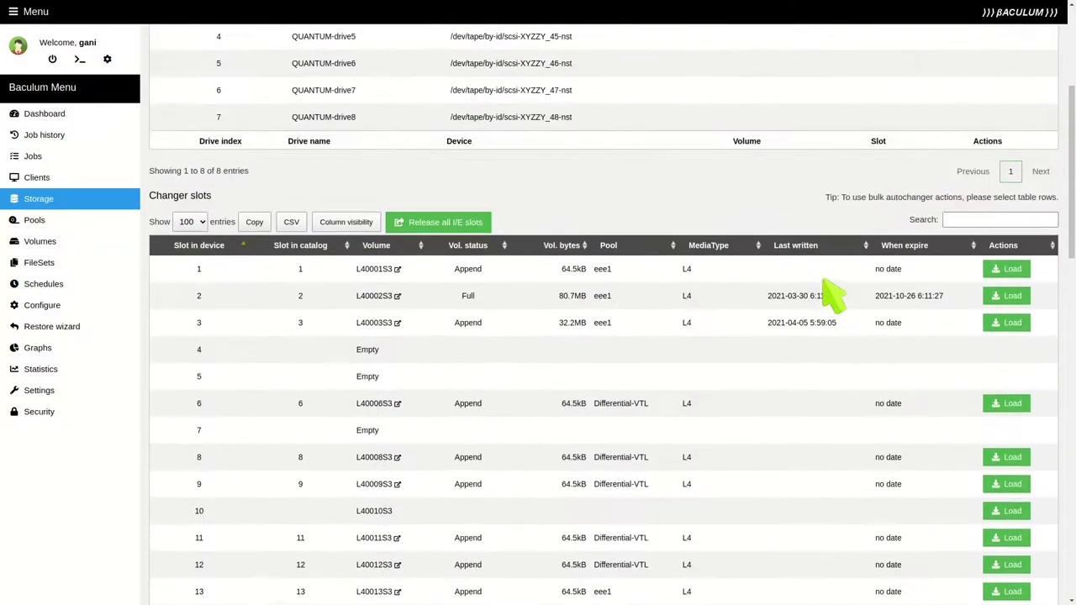
left_click(447, 222)
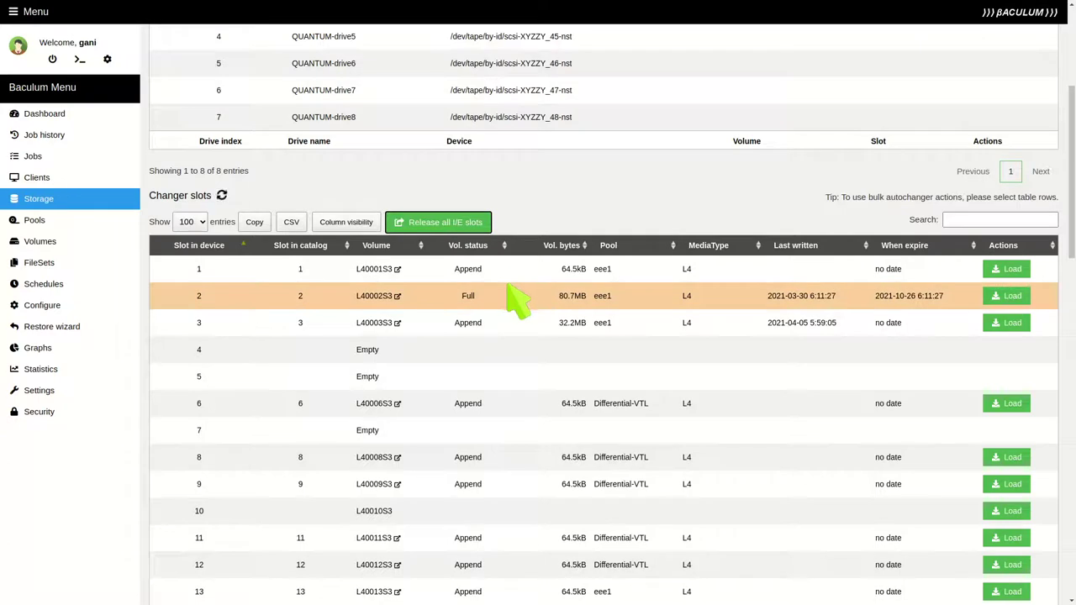
scroll(514, 301, "down", 4)
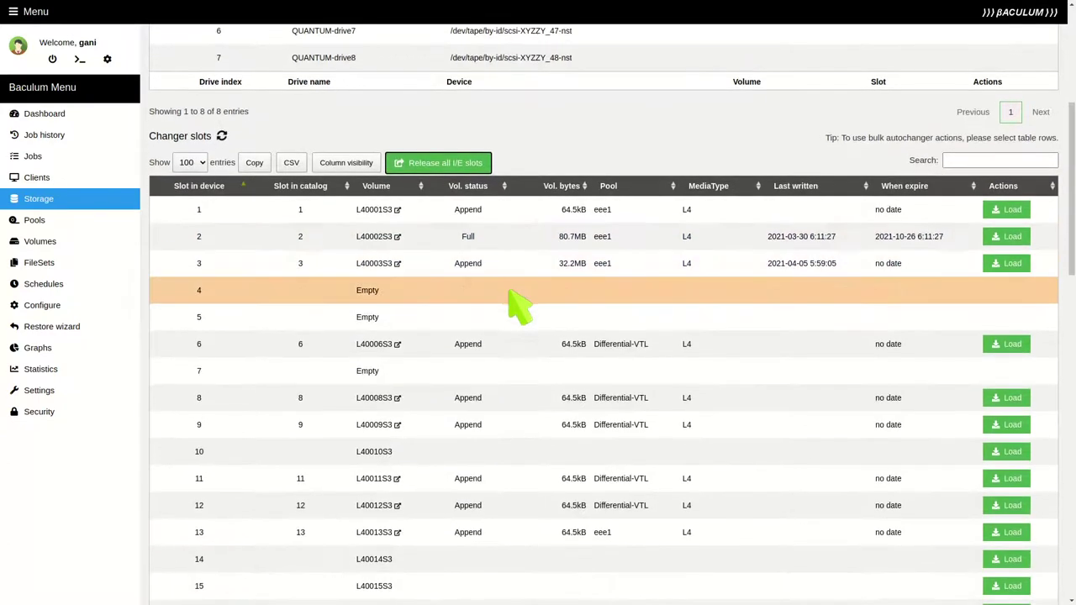
scroll(574, 357, "down", 15)
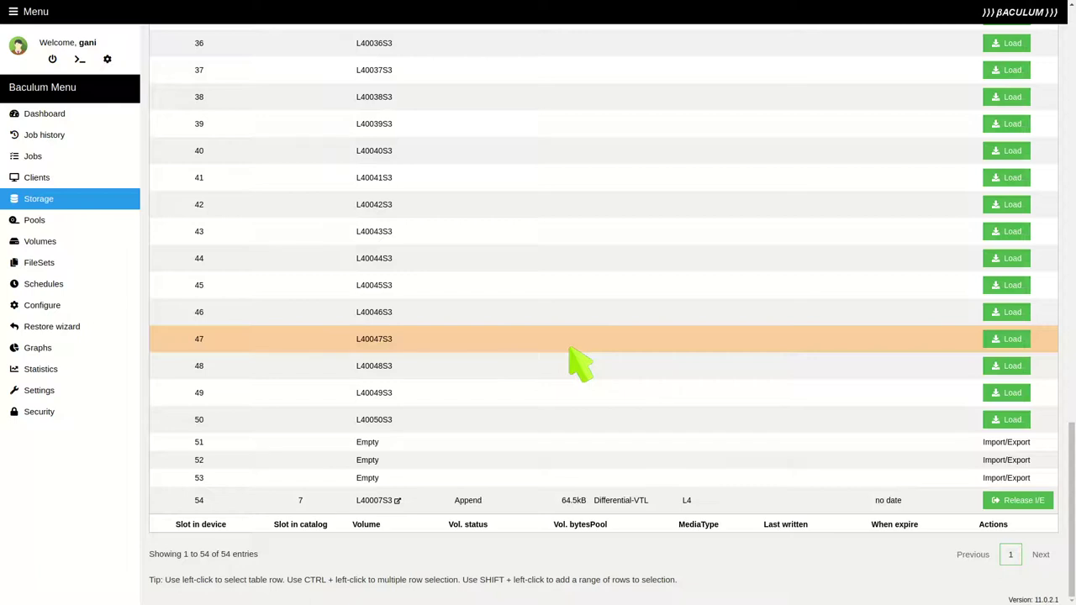
Step: Update slots 2, 4 and 6 using barcodes with drive number 0, and close the update dialog
scroll(572, 353, "up", 10)
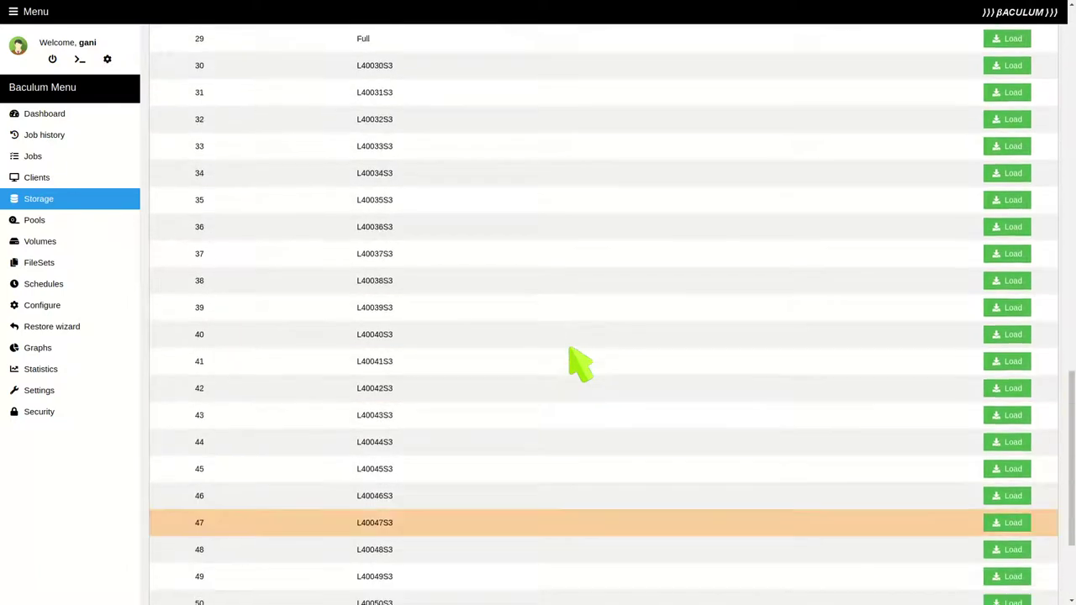
scroll(580, 362, "up", 5)
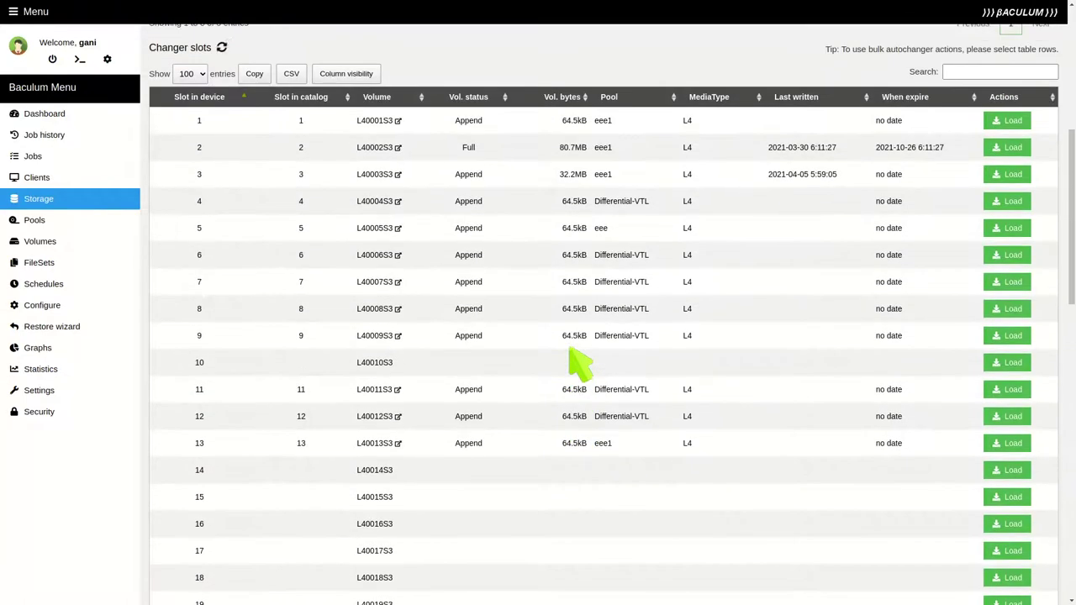
left_click(572, 348)
scroll(580, 362, "up", 1)
scroll(570, 349, "up", 1)
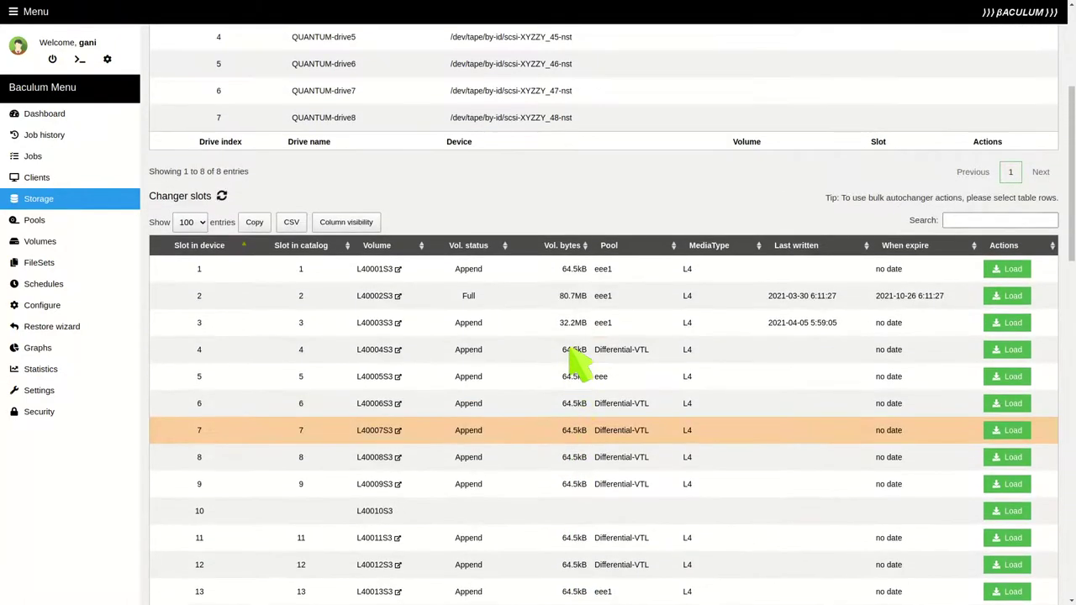
left_click(571, 348)
left_click(572, 349)
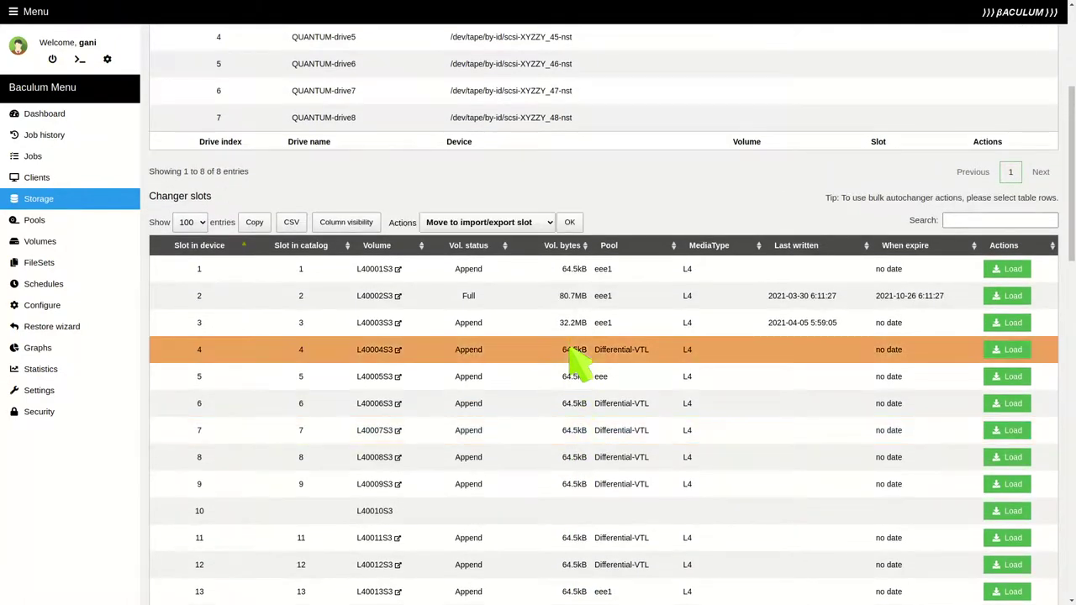
left_click(574, 298)
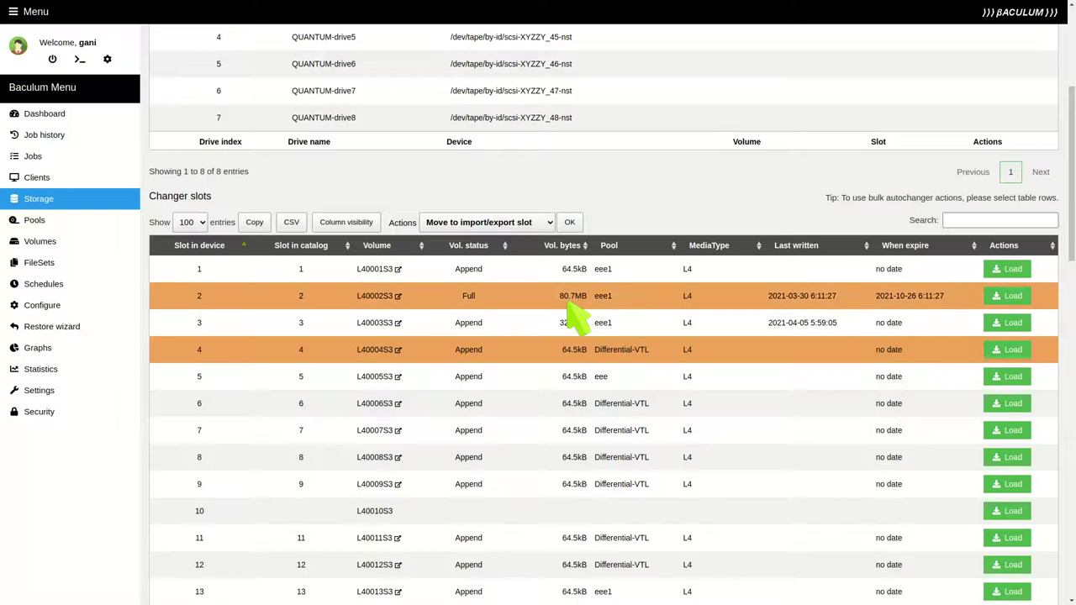
left_click(548, 408)
left_click(516, 222)
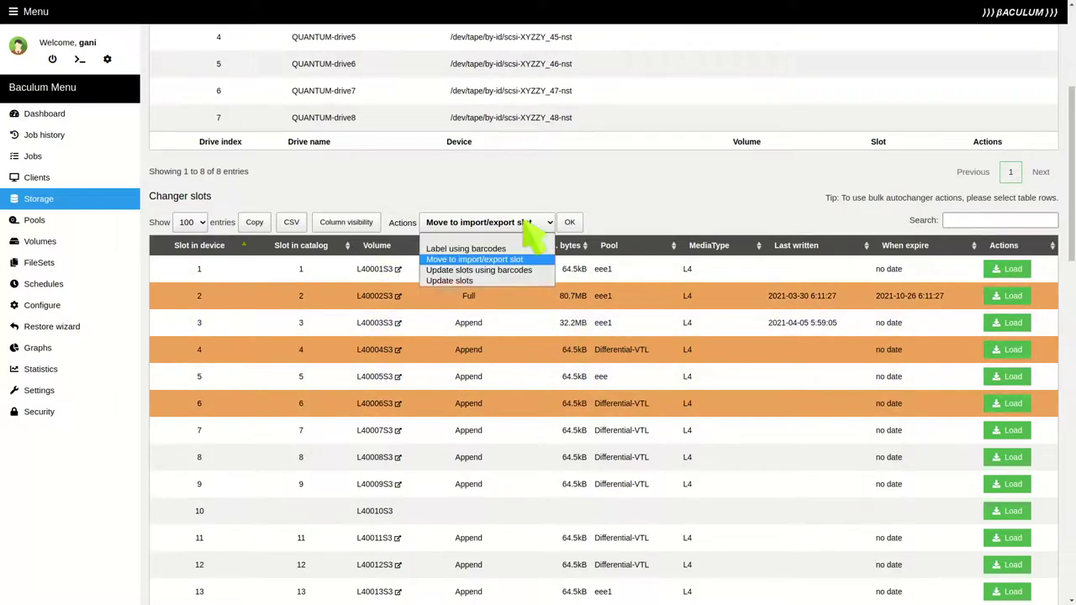
left_click(497, 270)
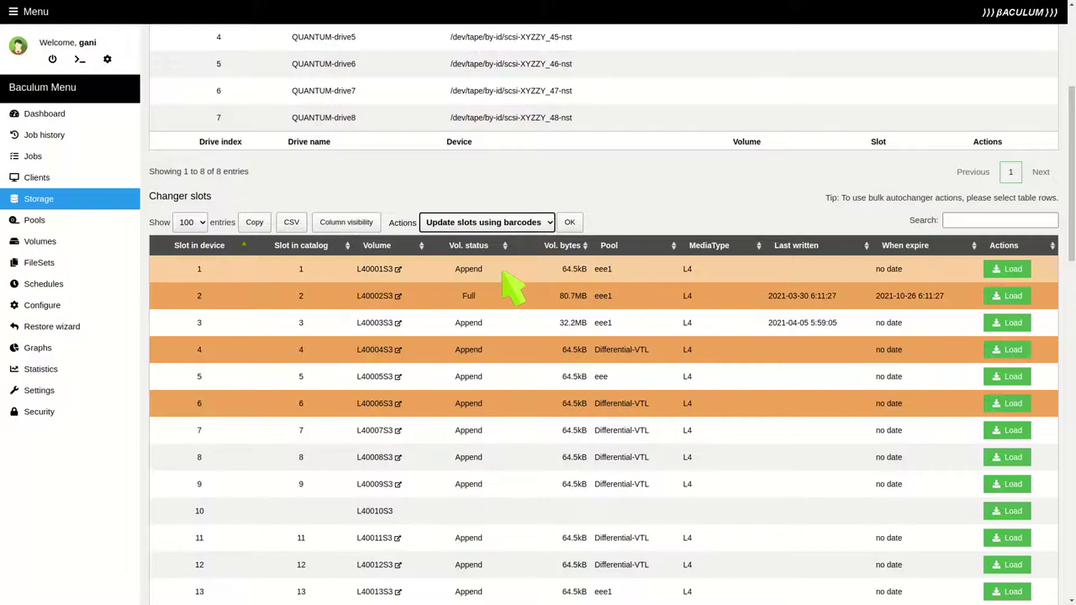
left_click(570, 222)
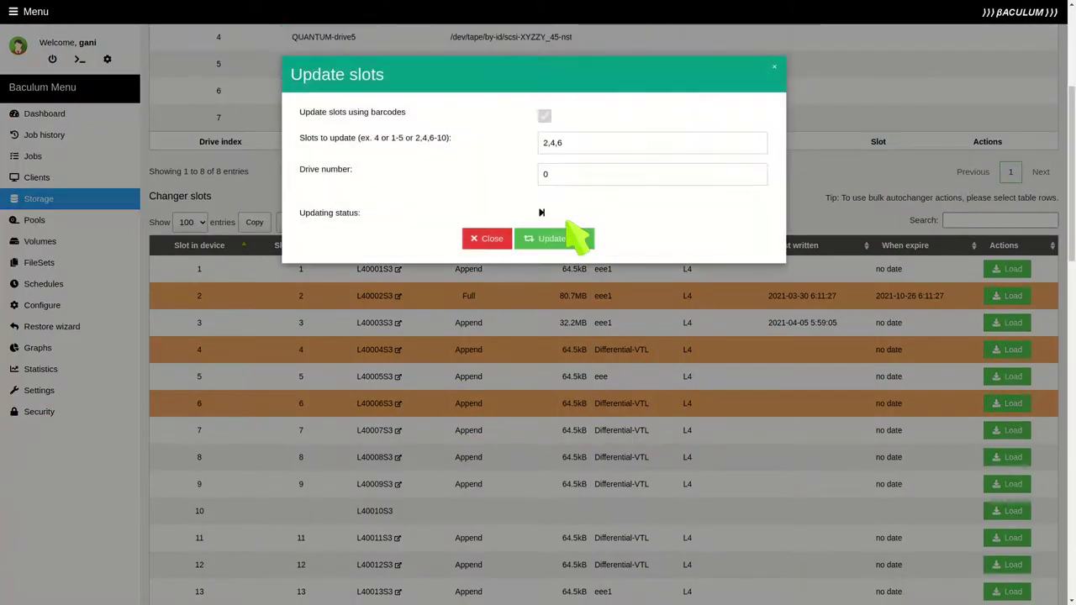
left_click(564, 238)
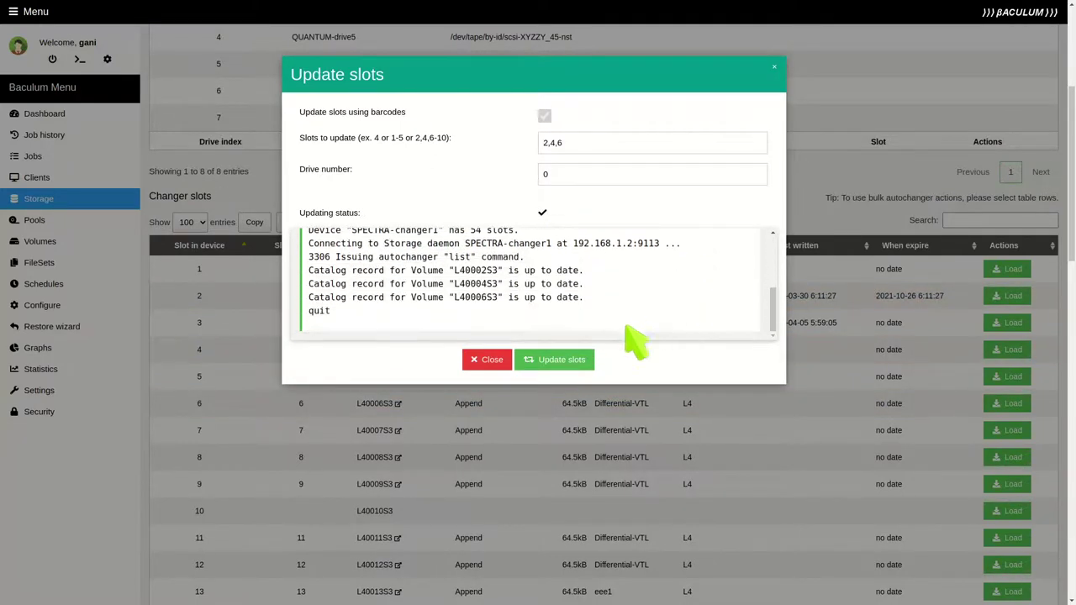
left_click(490, 362)
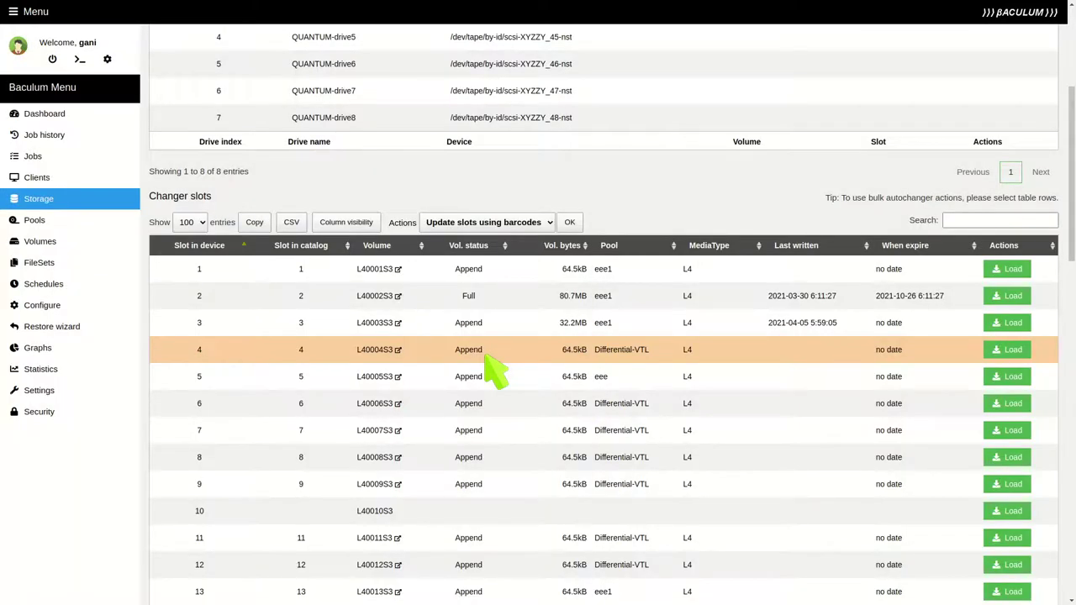
Step: Update slots 2, 3, 4, 5 and 7 without barcodes using drive number 0, review the output log and close it
left_click(493, 299)
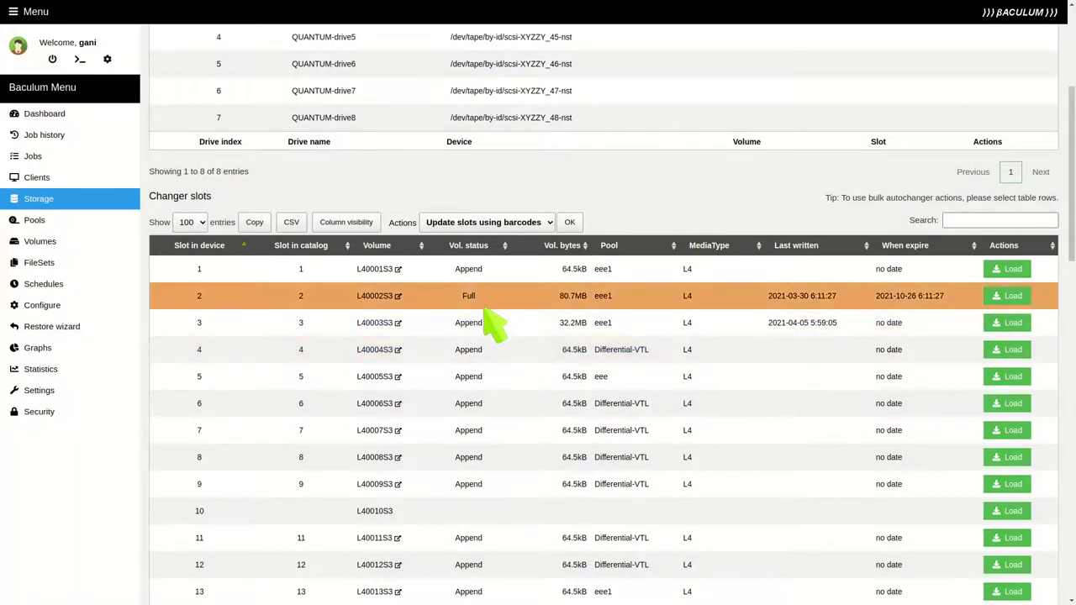
left_click(475, 387, "shift")
left_click(490, 430, "ctrl")
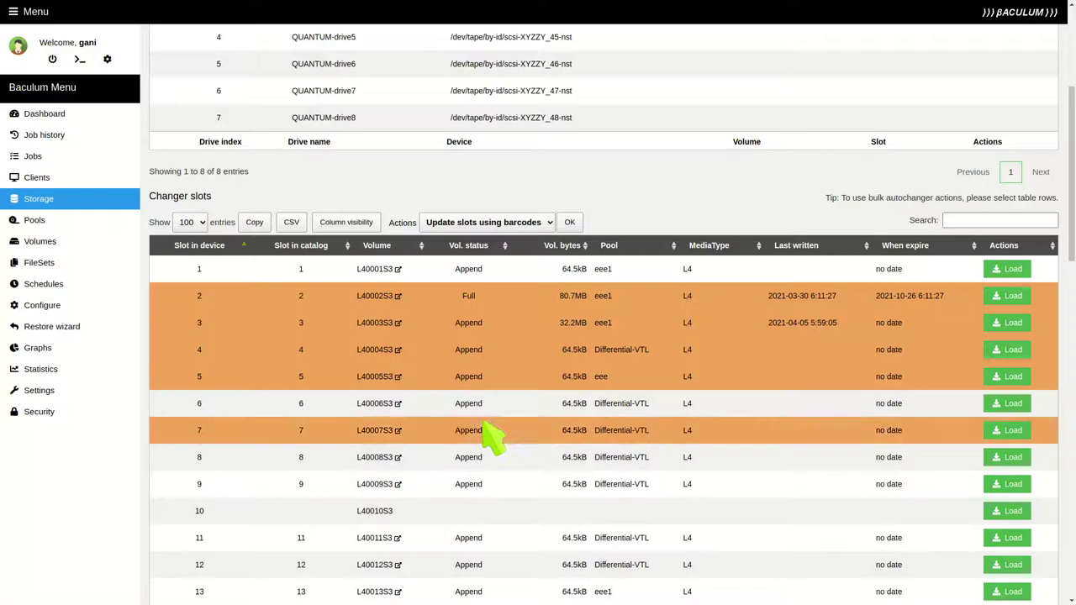
left_click(533, 223)
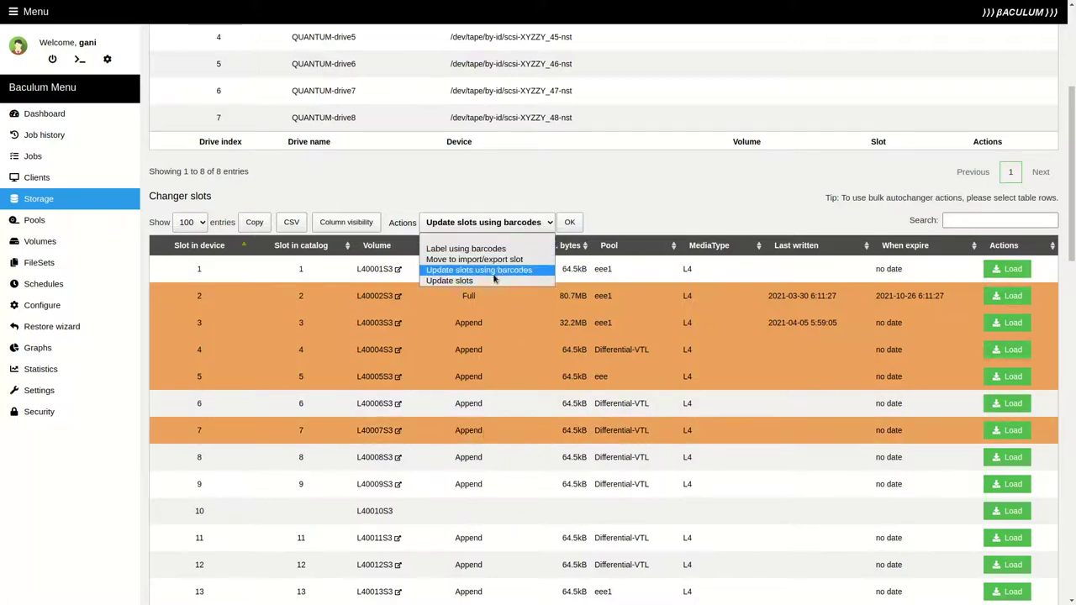
left_click(488, 281)
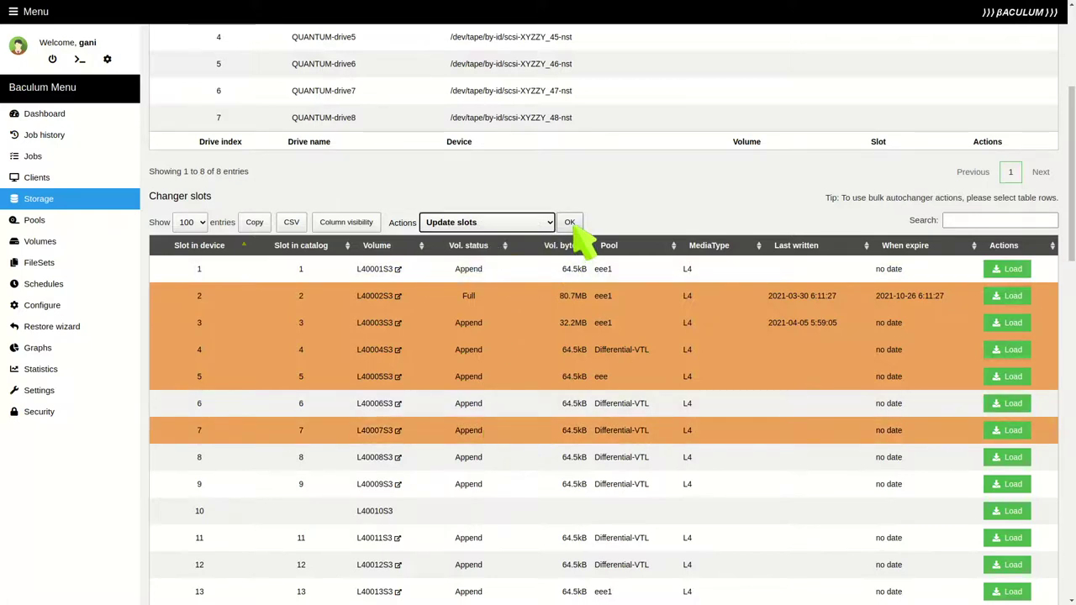
left_click(571, 223)
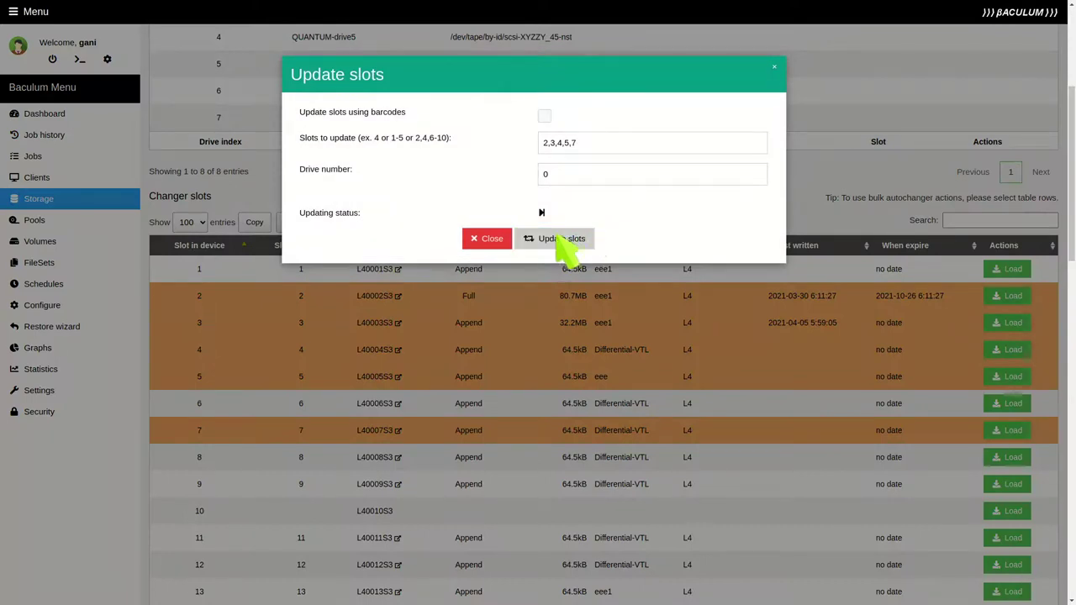
left_click(557, 238)
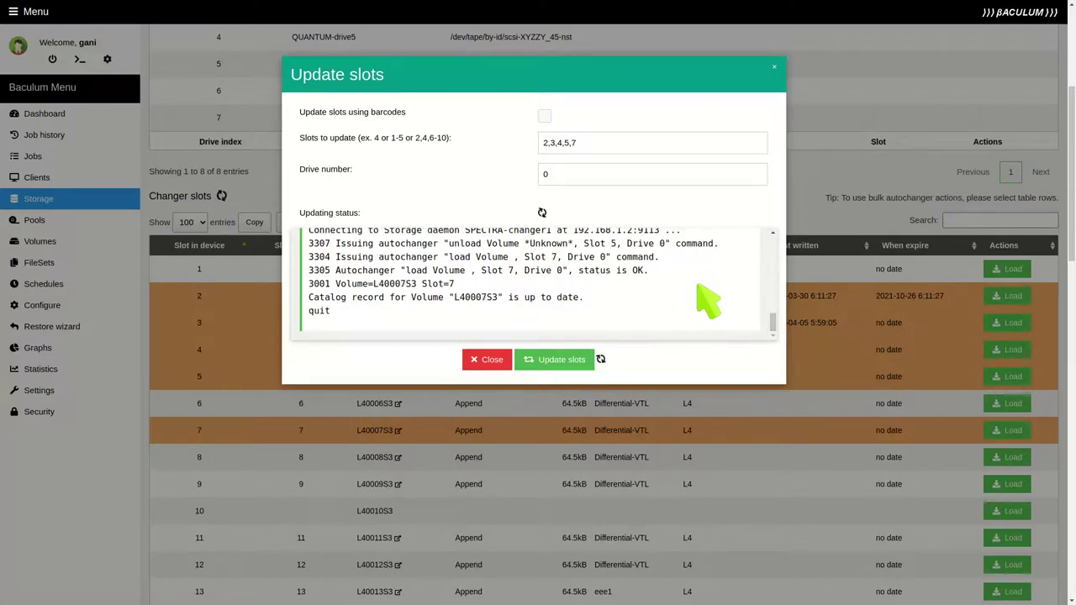
scroll(708, 301, "up", 3)
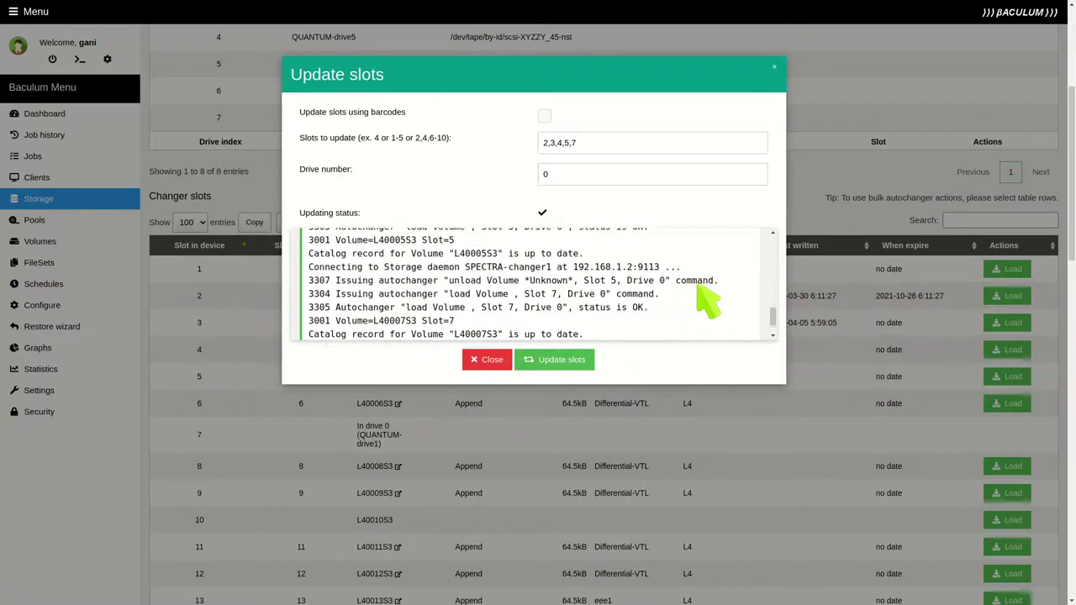
scroll(708, 301, "down", 3)
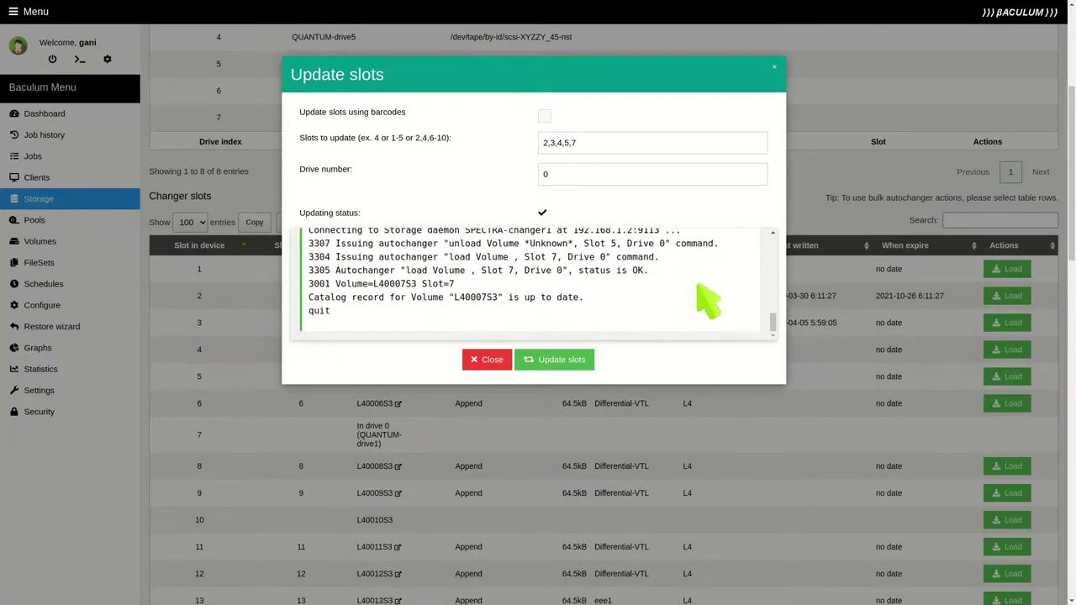
left_click(490, 359)
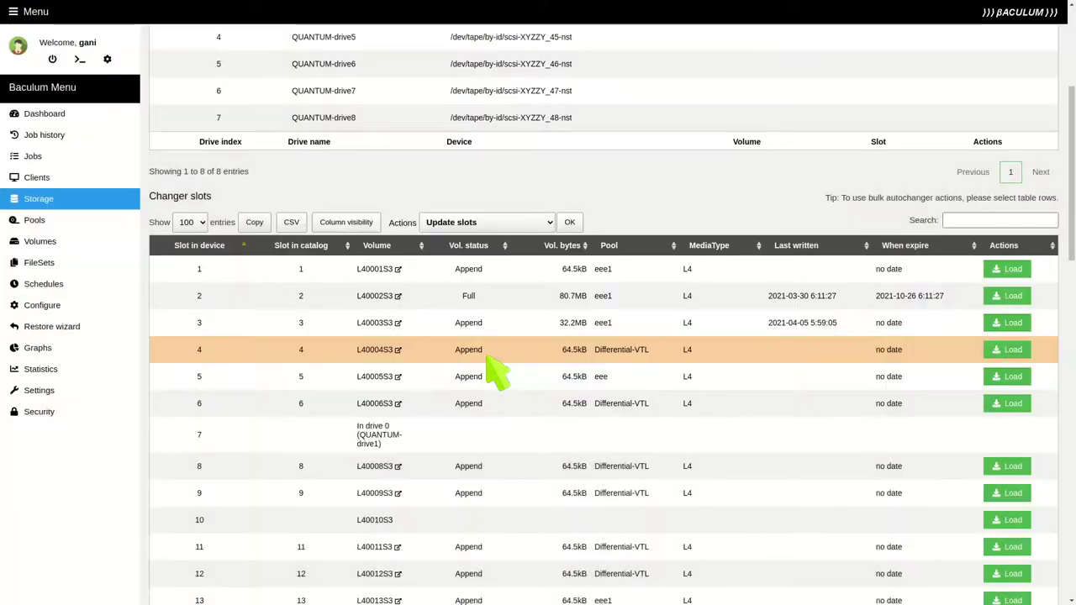
Step: Unload the slot 7 volume from QUANTUM-drive1 and check the tape drives list
scroll(685, 356, "up", 3)
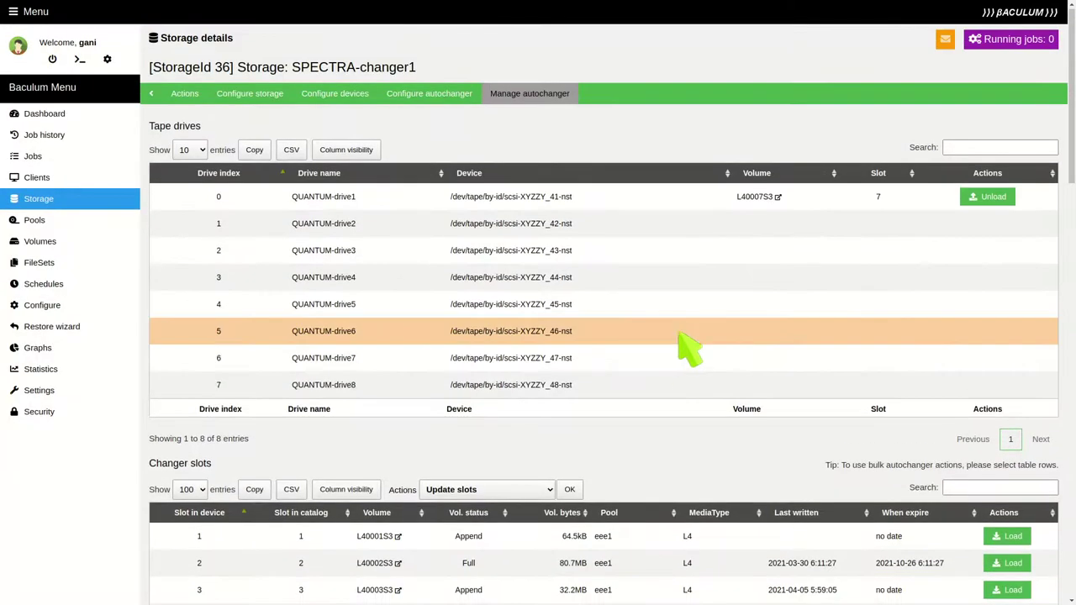
left_click(991, 200)
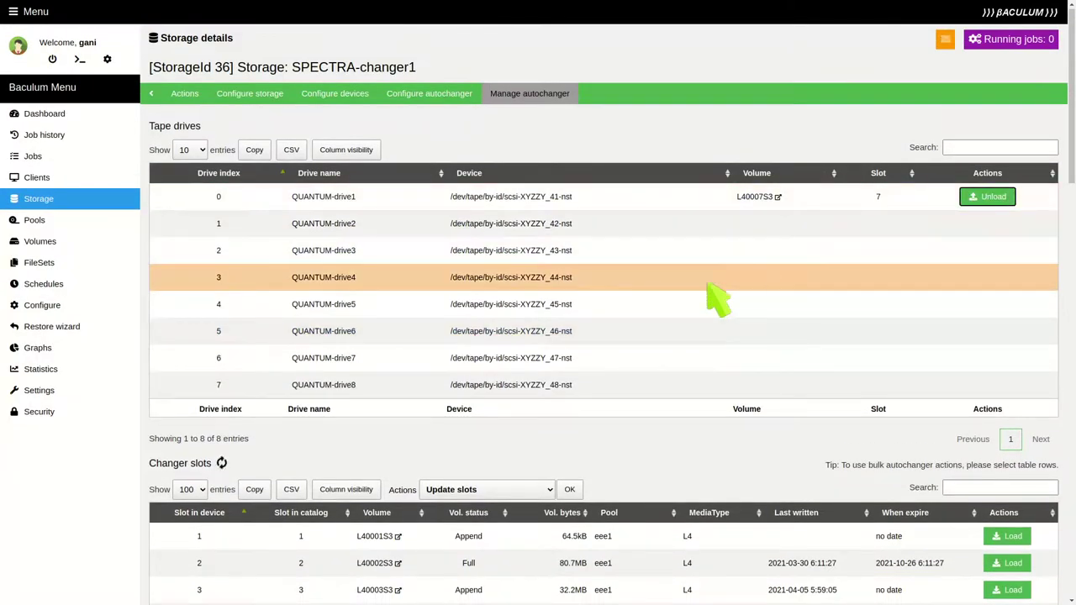
scroll(598, 361, "down", 2)
scroll(592, 345, "down", 1)
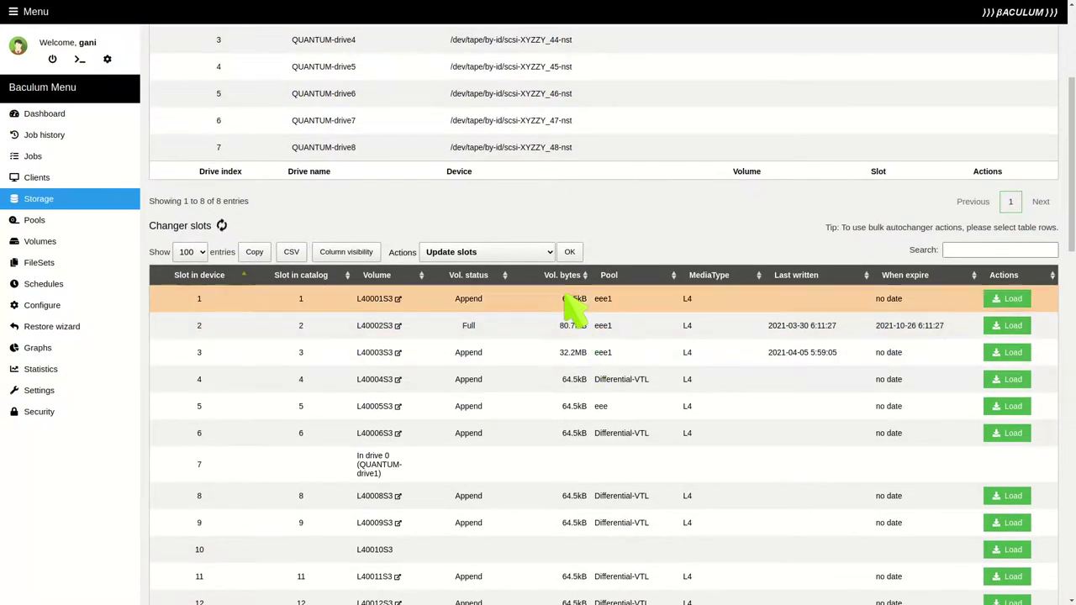
scroll(711, 300, "up", 2)
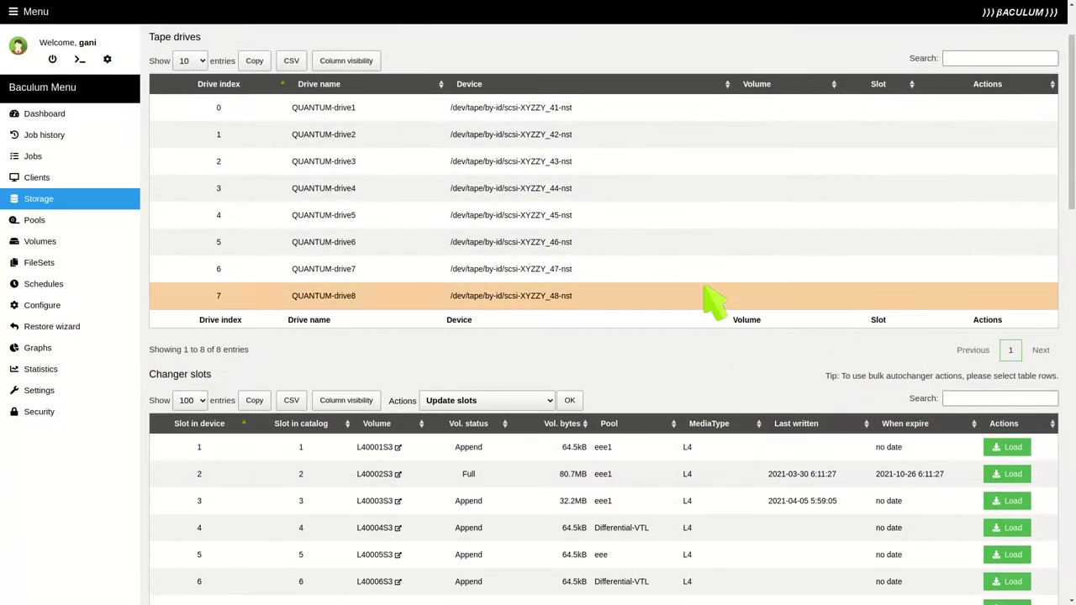
Step: Select changer slots 16, 17 and 19 and open the bulk action for labeling them using barcodes
scroll(712, 303, "down", 3)
scroll(712, 307, "down", 1)
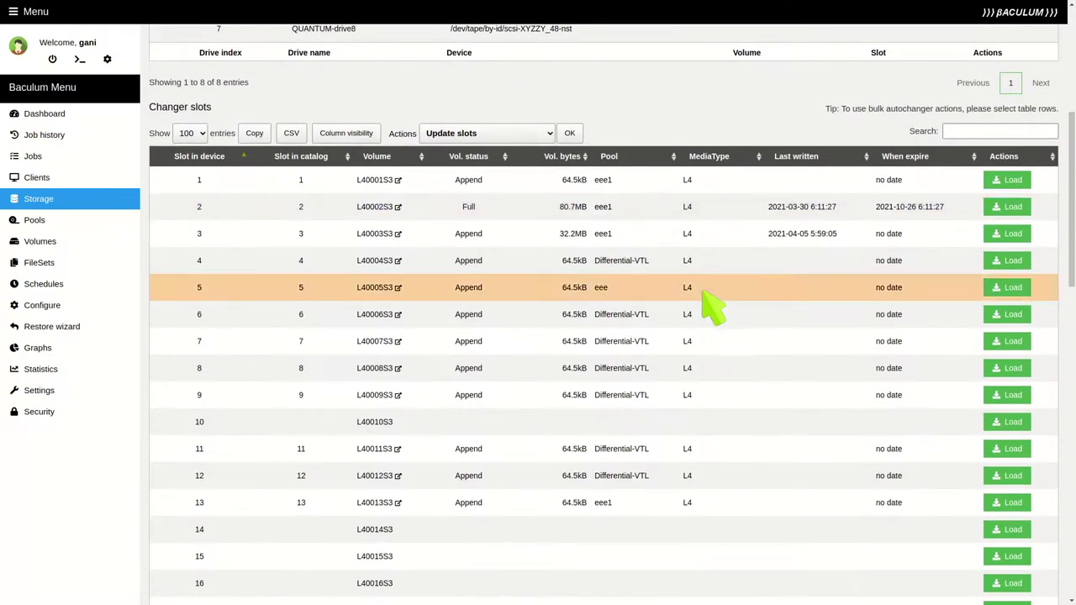
scroll(711, 307, "down", 3)
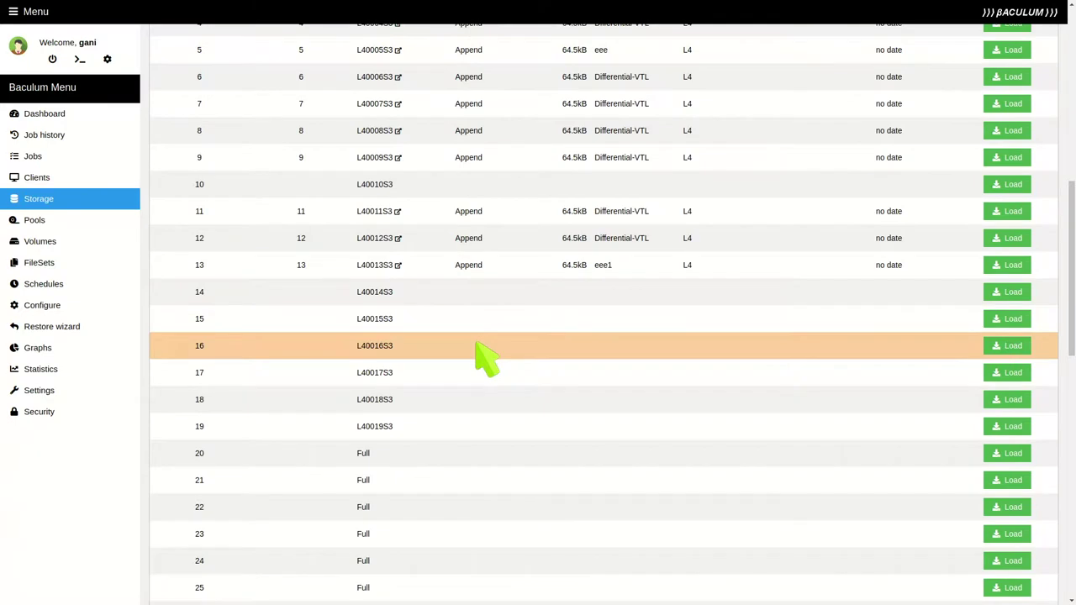
left_click(475, 343)
left_click(463, 375)
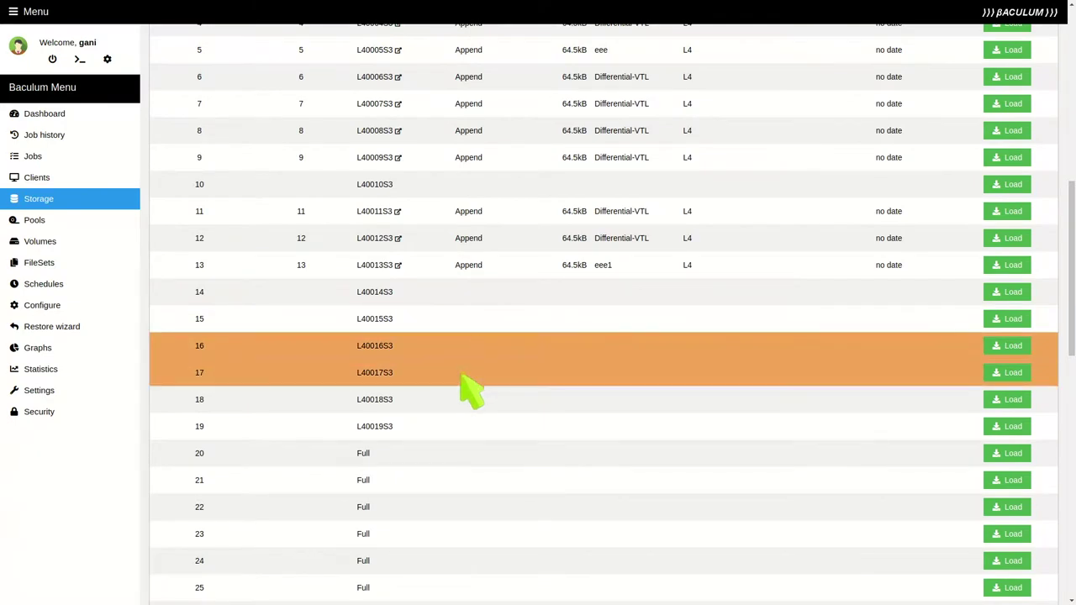
left_click(441, 429)
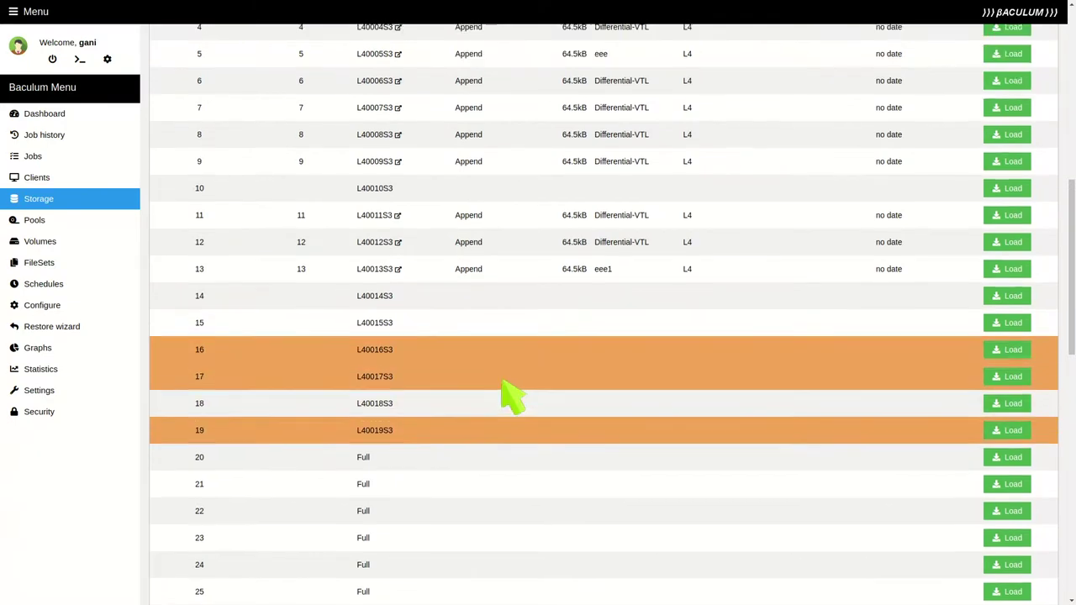
scroll(509, 393, "up", 3)
scroll(509, 393, "up", 3)
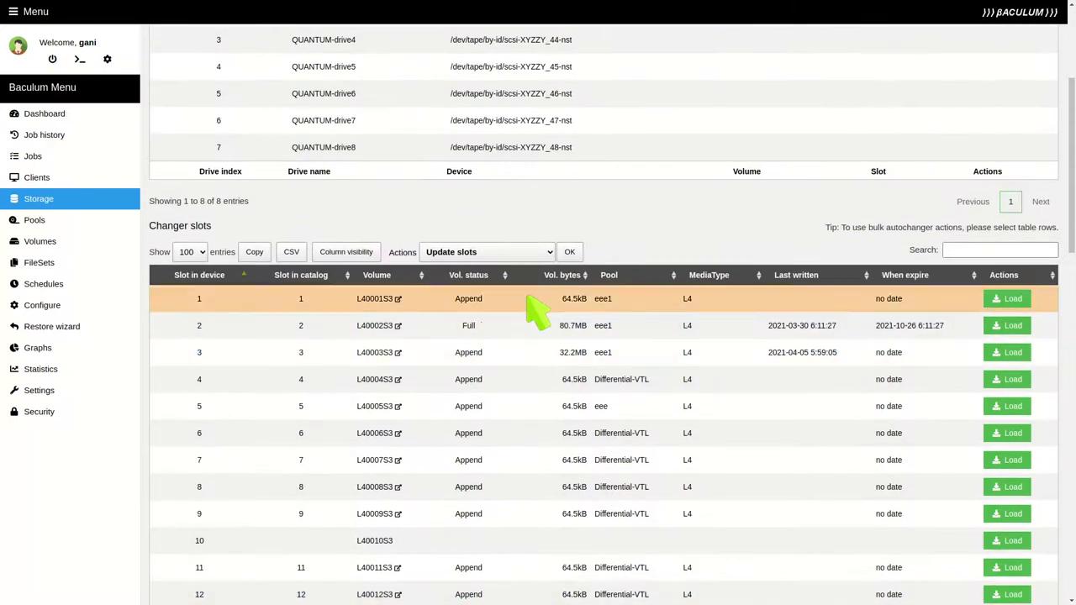
left_click(508, 253)
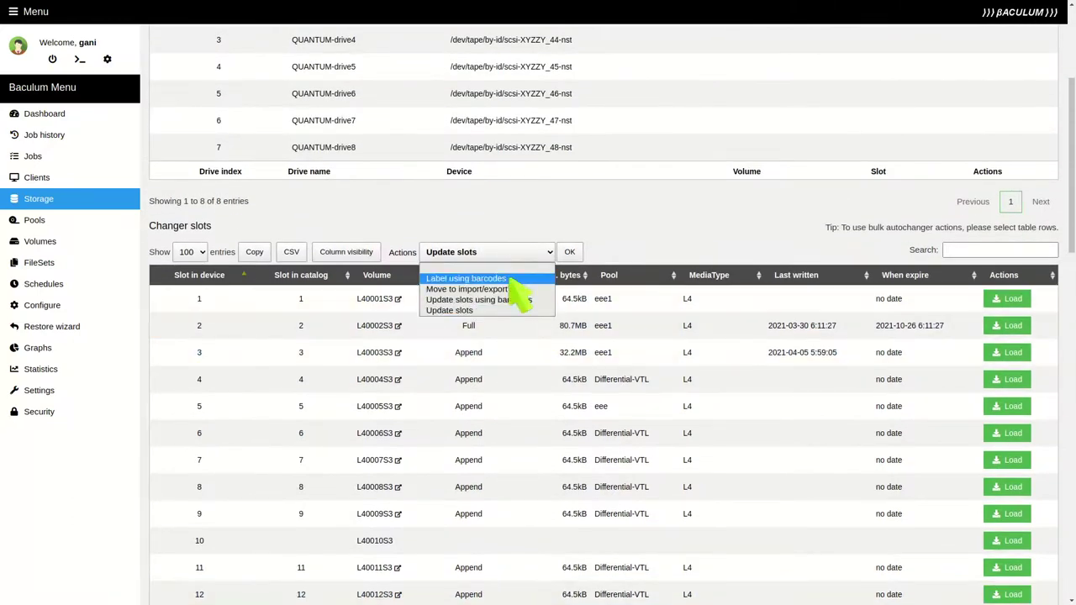
left_click(509, 280)
left_click(570, 252)
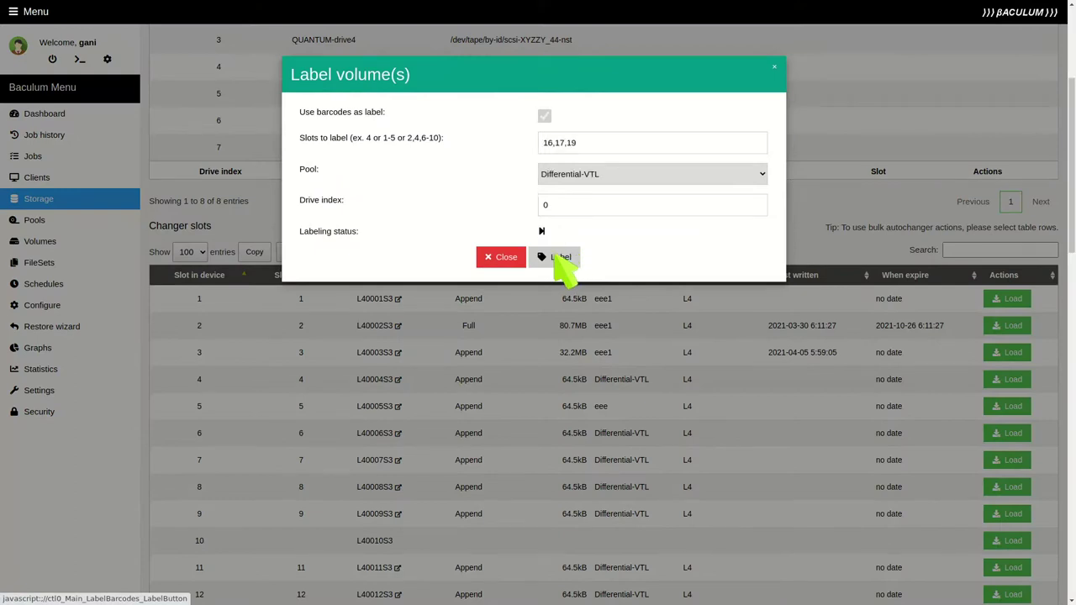
Step: Label the volumes in slots 16, 17 and 19 into the eee1 pool with drive index 0, and close the labeling dialog
left_click(602, 175)
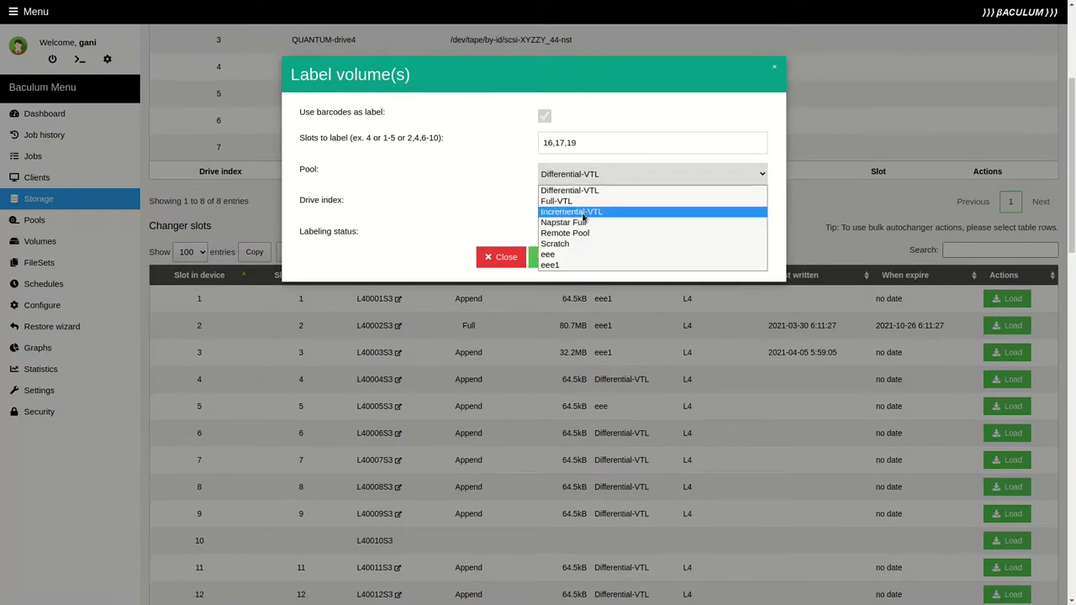
left_click(565, 265)
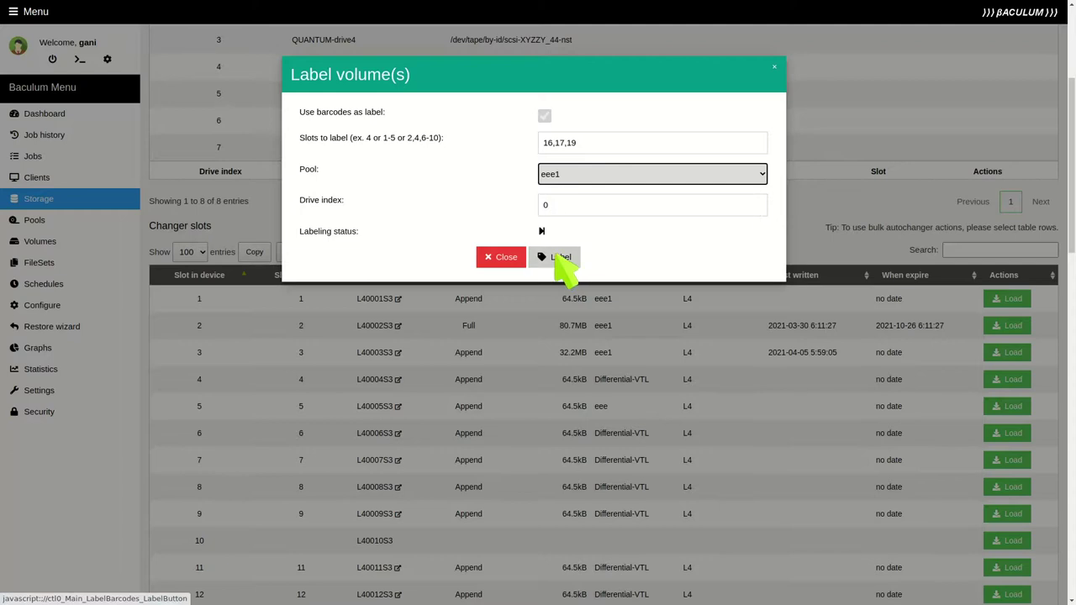
left_click(565, 260)
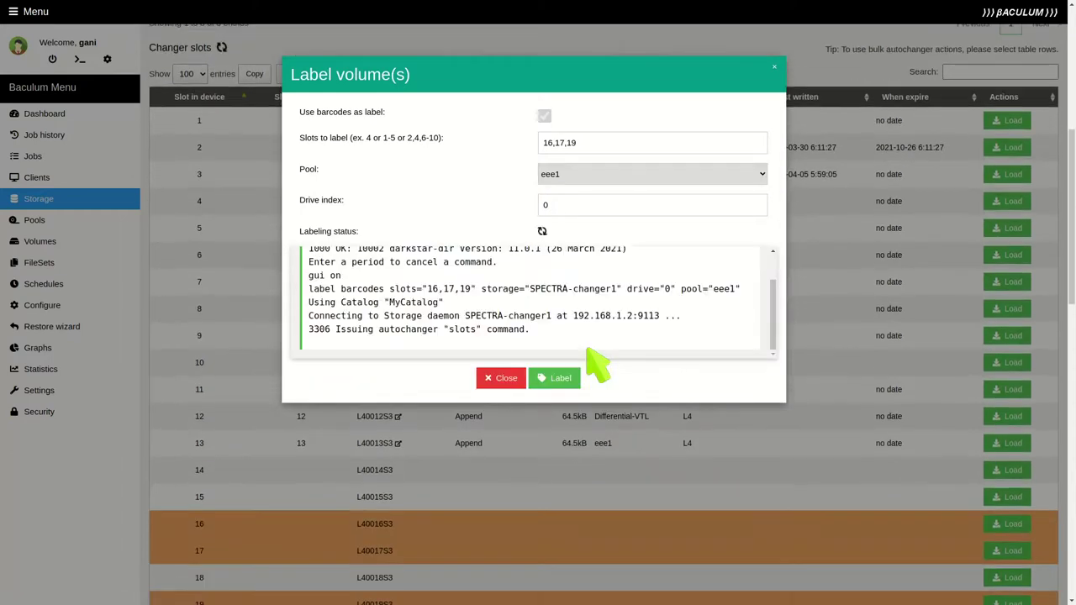
scroll(638, 442, "down", 1)
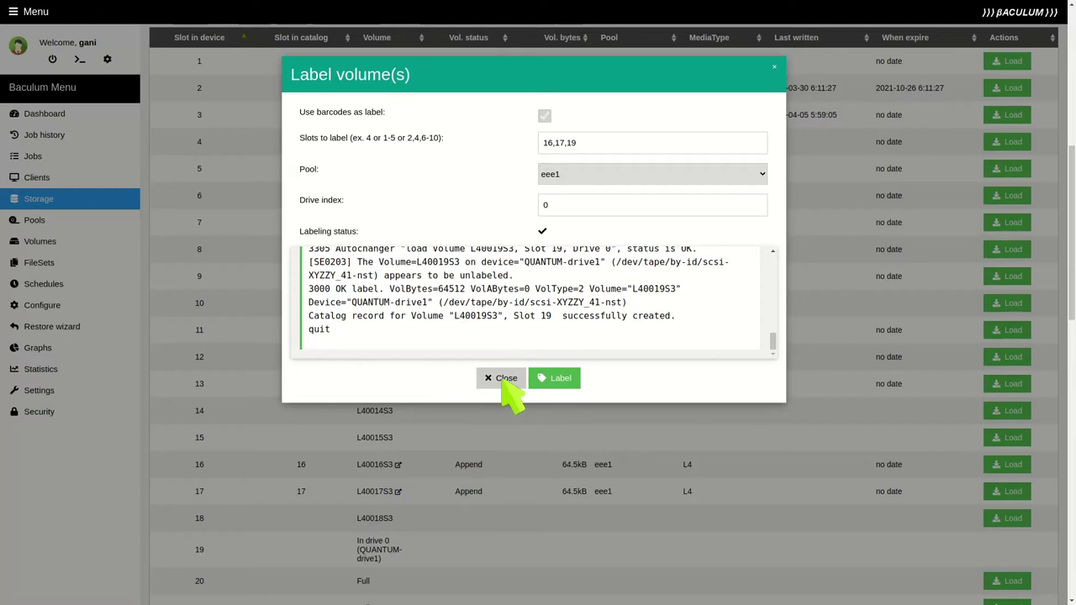
left_click(504, 378)
Step: Unload the slot 19 volume from QUANTUM-drive1 and check the tape drives list
scroll(546, 373, "up", 3)
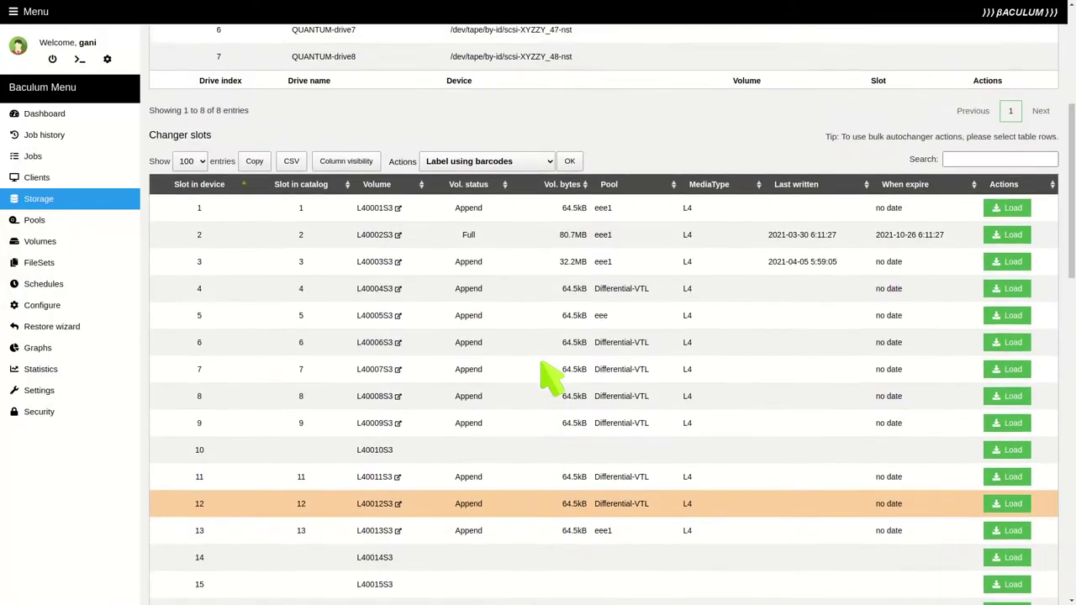
scroll(541, 363, "up", 4)
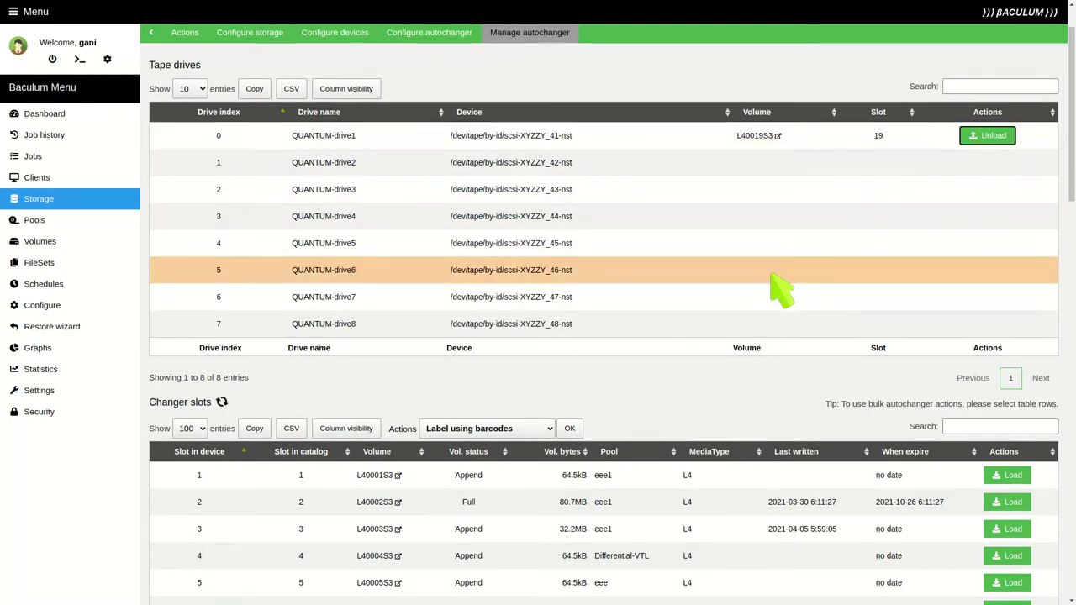
scroll(774, 284, "down", 1)
scroll(780, 290, "down", 1)
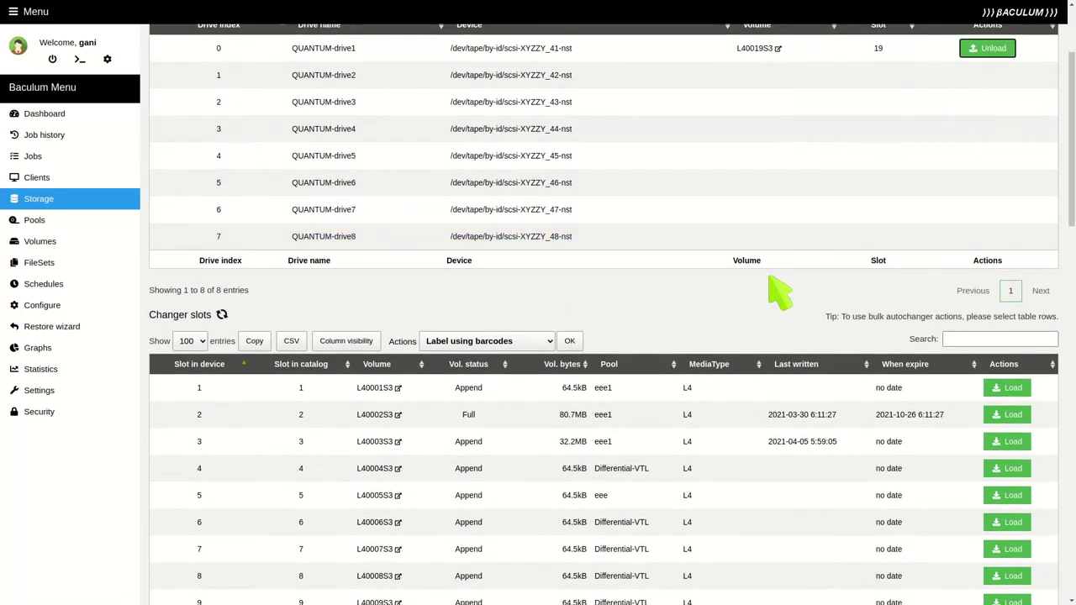
scroll(780, 290, "down", 1)
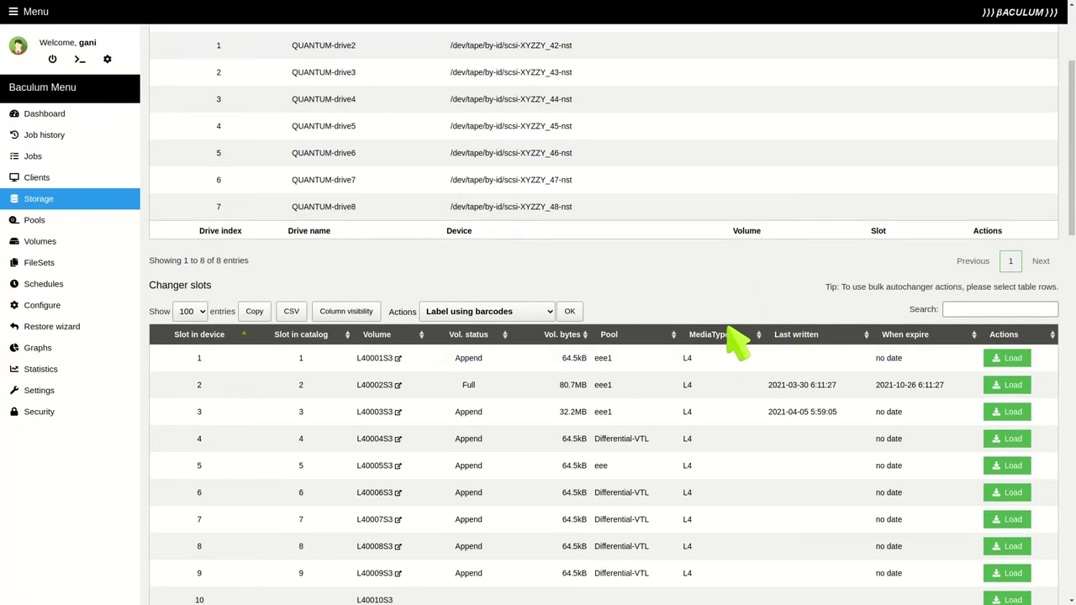
scroll(740, 340, "up", 5)
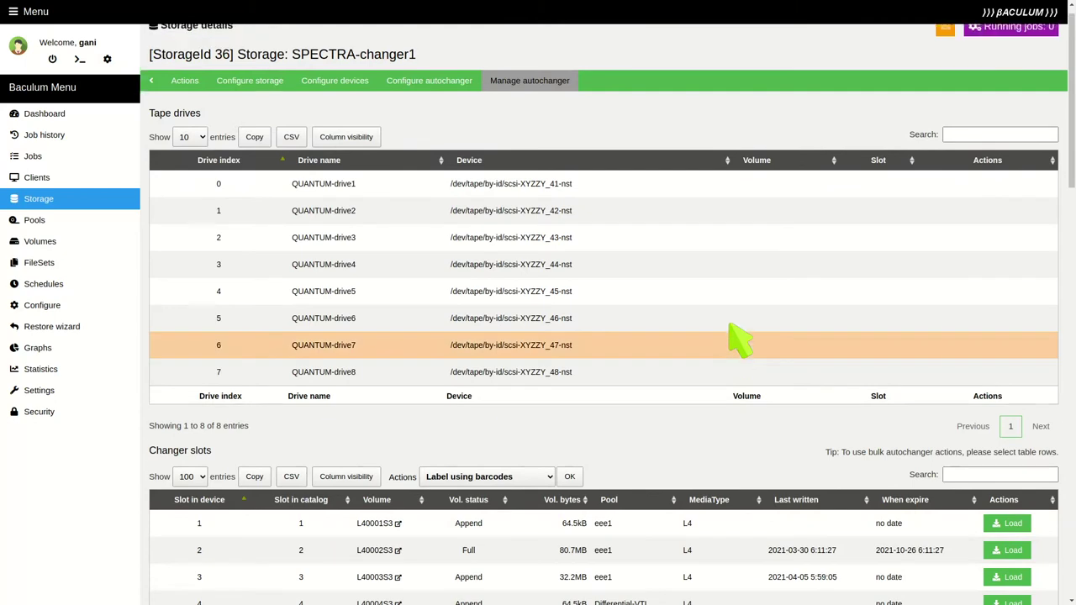